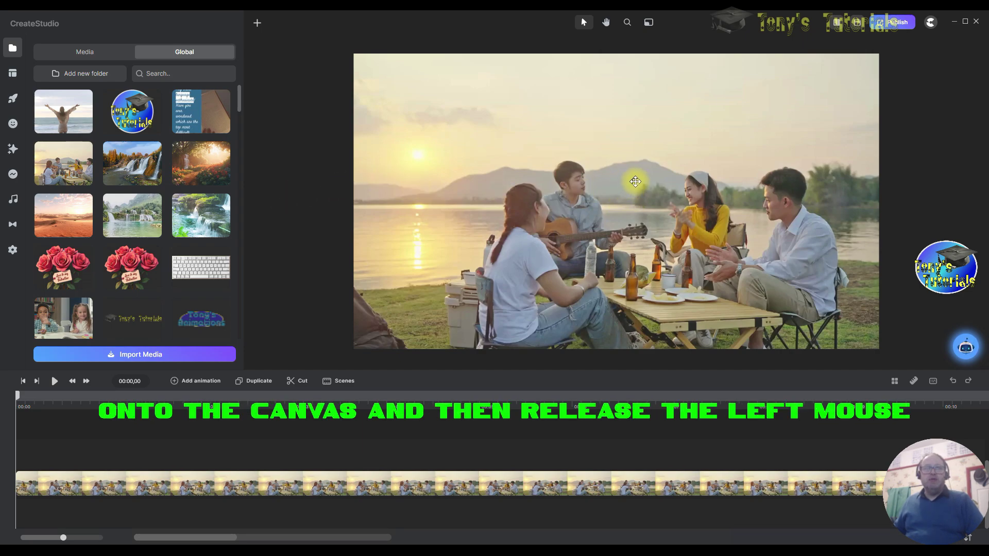
# Preview the picnic clip, stop playback, and return the playhead to the beginning of the timeline.
pyautogui.click(53, 383)
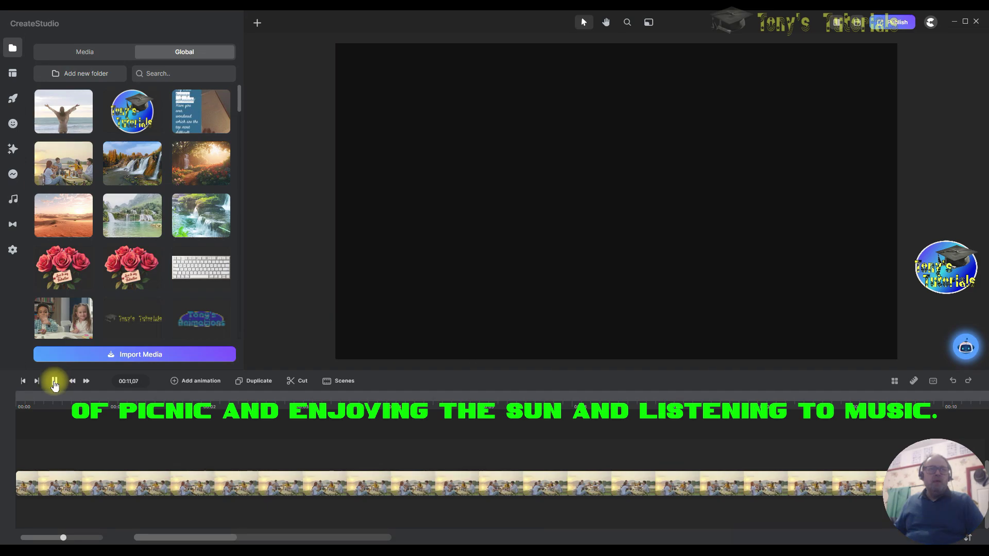
pyautogui.click(55, 382)
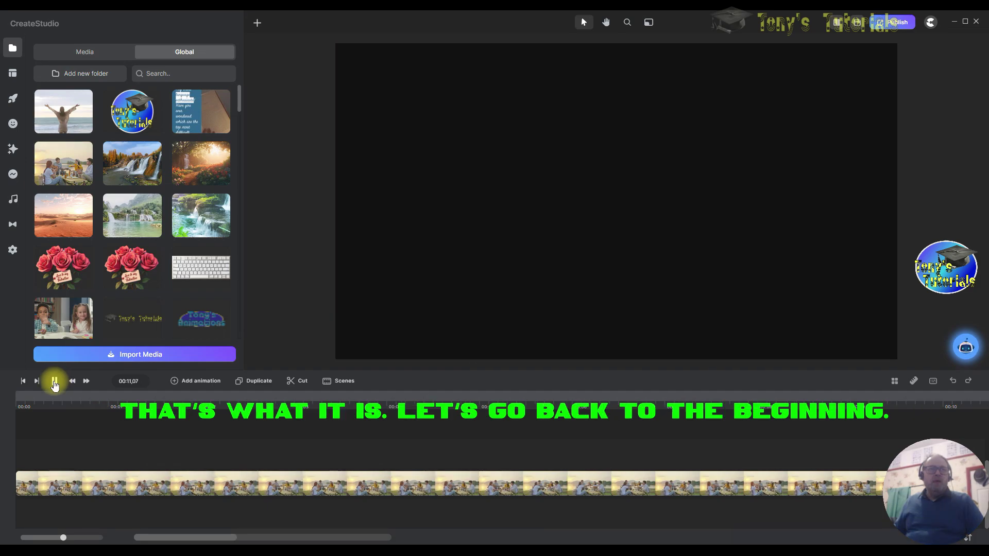
pyautogui.click(22, 381)
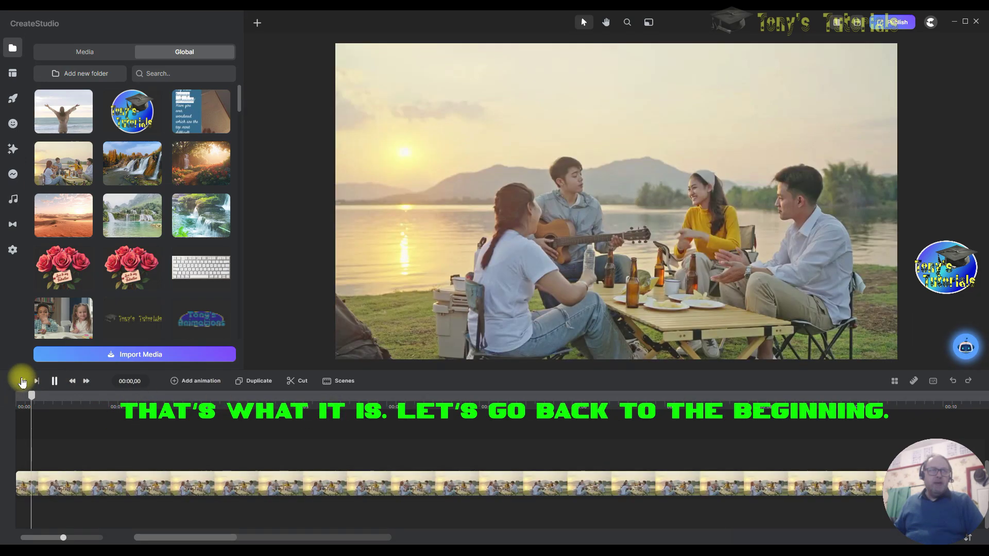
pyautogui.click(60, 390)
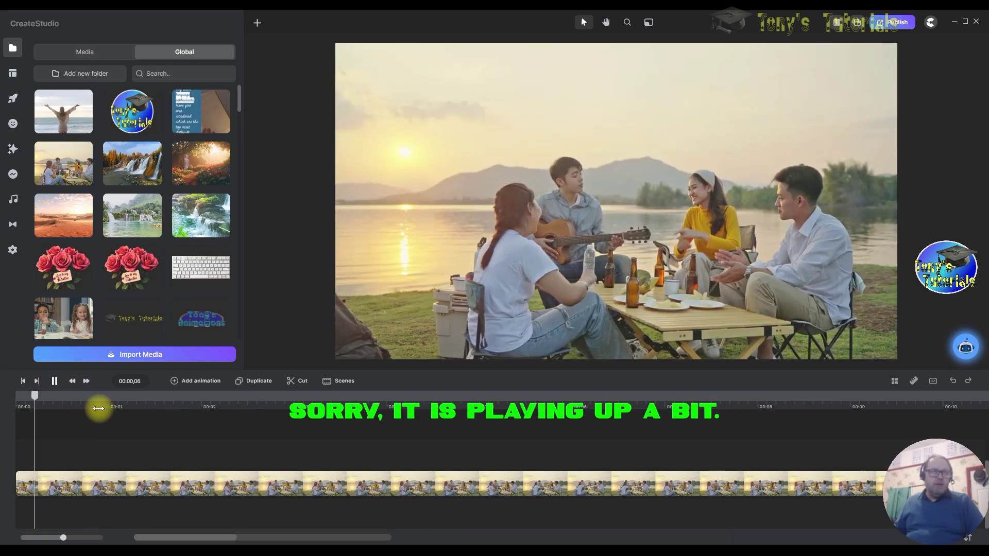
pyautogui.moveTo(35, 399); pyautogui.dragTo(6, 392)
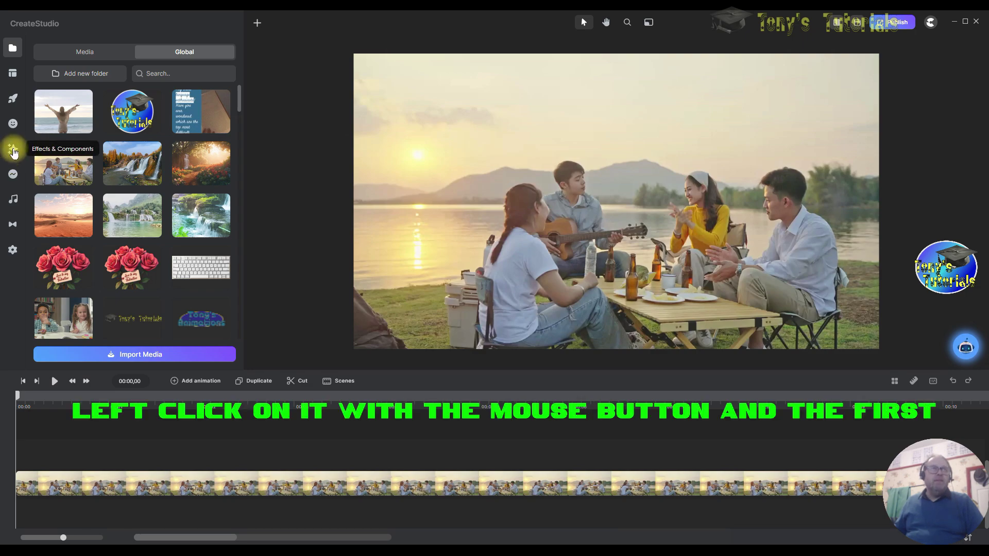
# Apply the Glitch effect to the picnic clip, preview it, and return the playhead to the beginning.
pyautogui.click(13, 151)
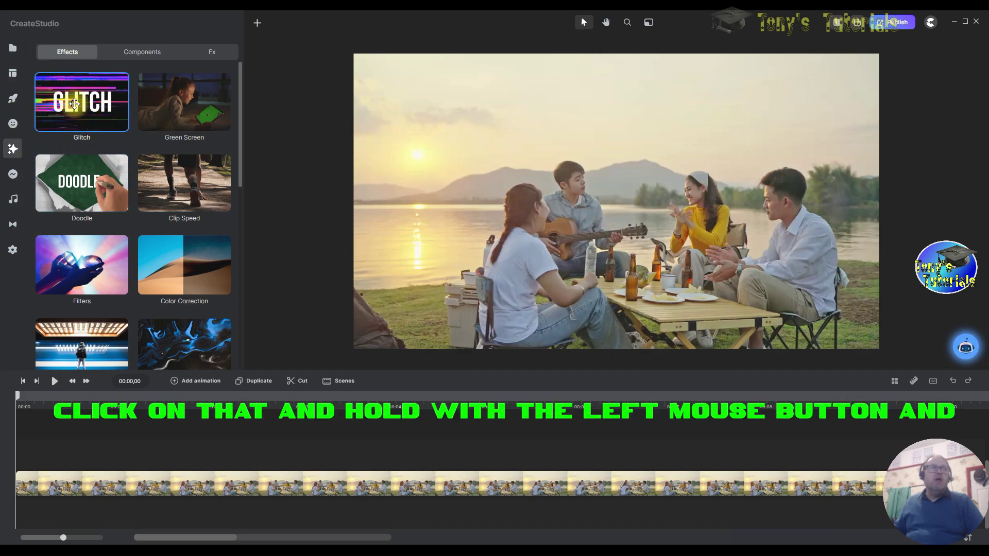
pyautogui.moveTo(78, 104); pyautogui.dragTo(73, 484)
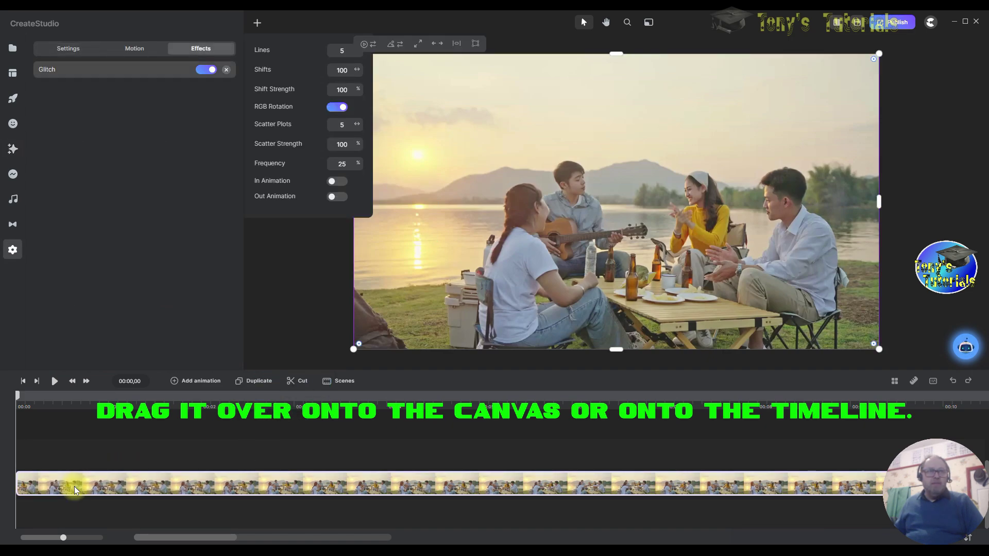
pyautogui.click(54, 382)
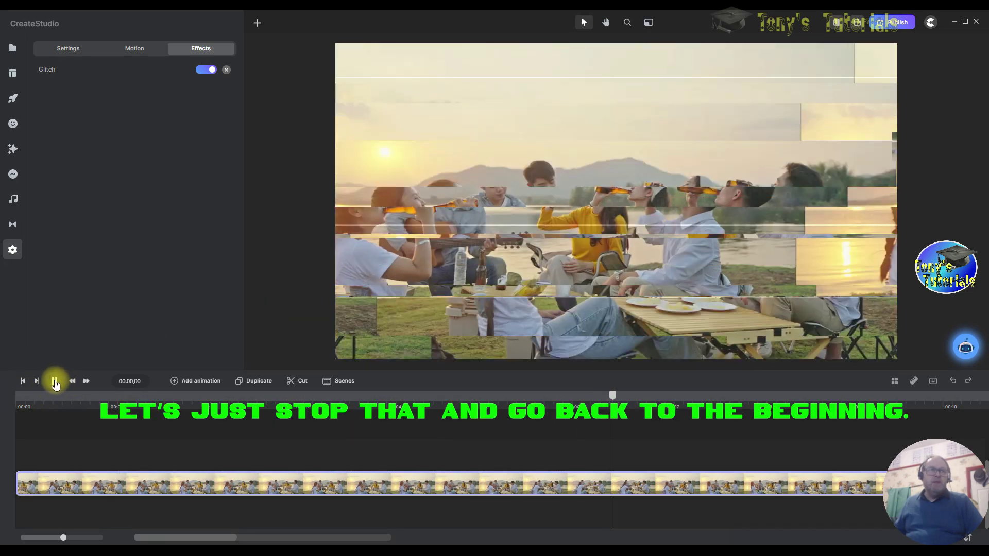
pyautogui.click(55, 381)
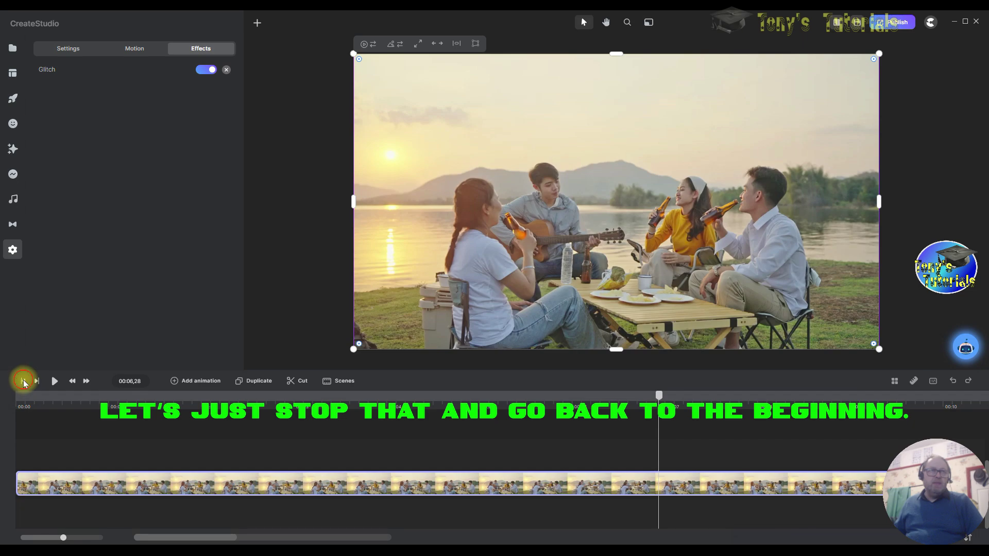
pyautogui.click(23, 382)
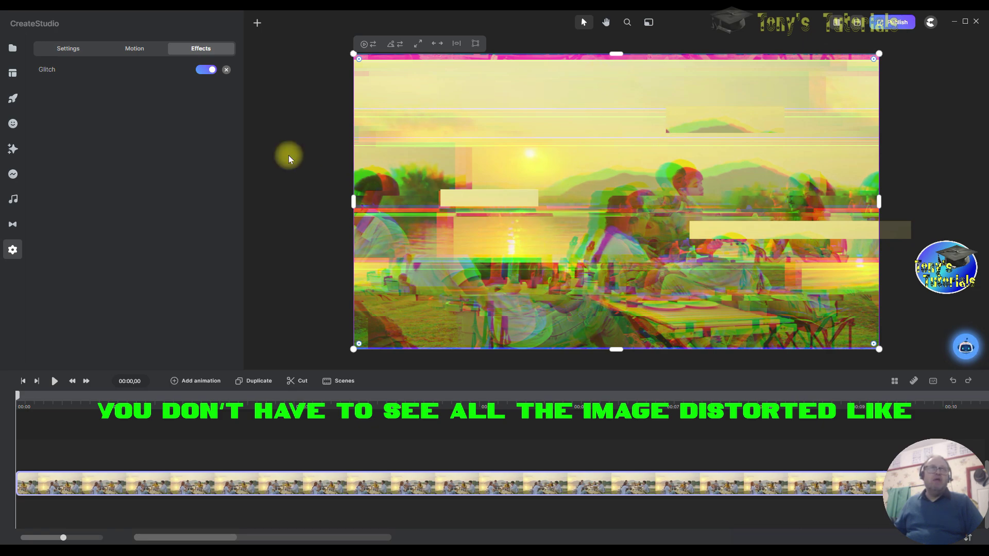
# Turn off the Glitch effect on the picnic clip and play the video to check it without the distortion.
pyautogui.click(204, 70)
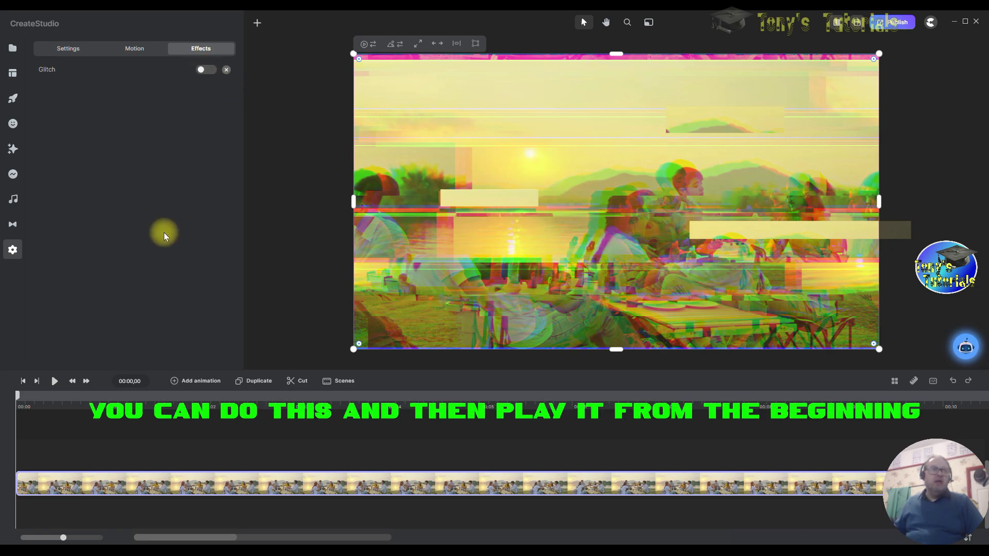
pyautogui.click(56, 381)
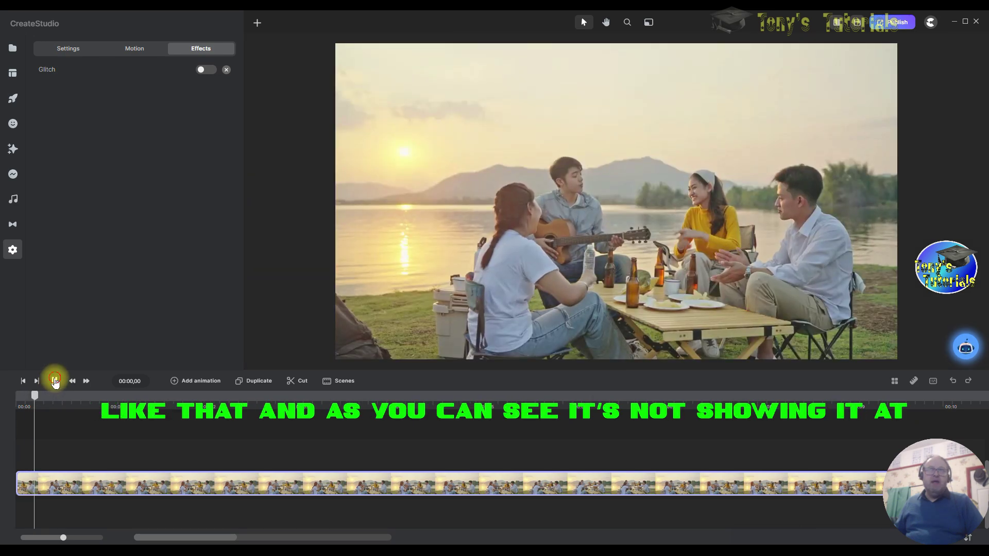
pyautogui.click(65, 397)
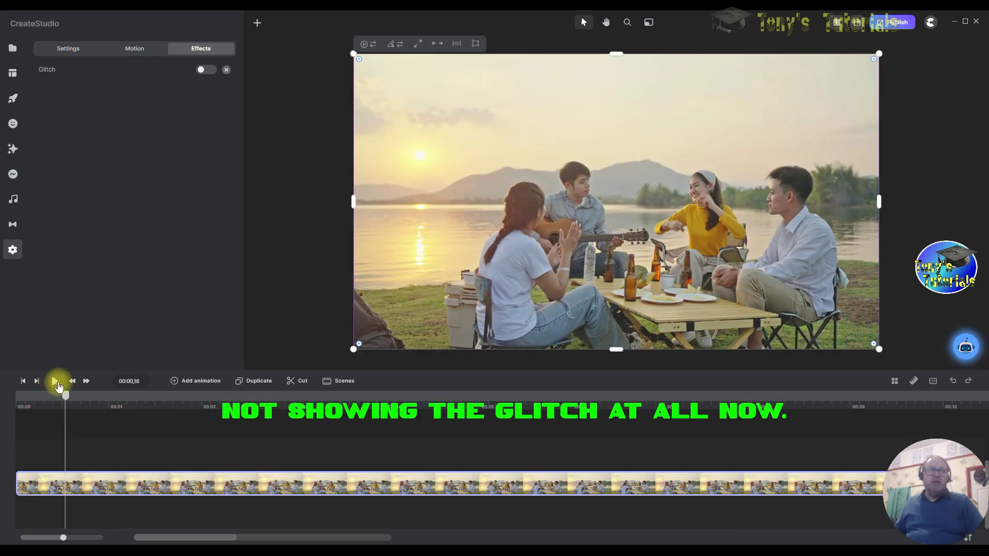
pyautogui.click(57, 385)
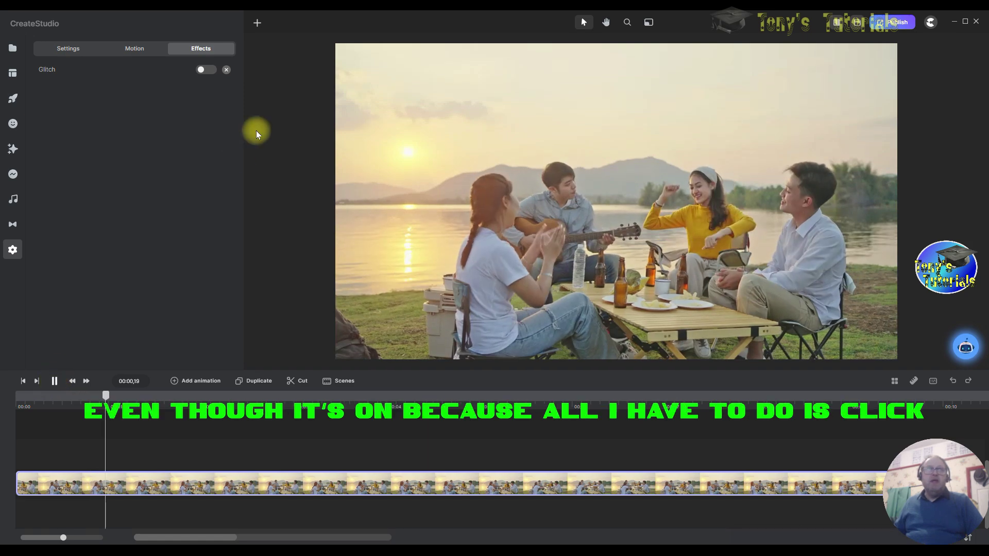
pyautogui.click(54, 381)
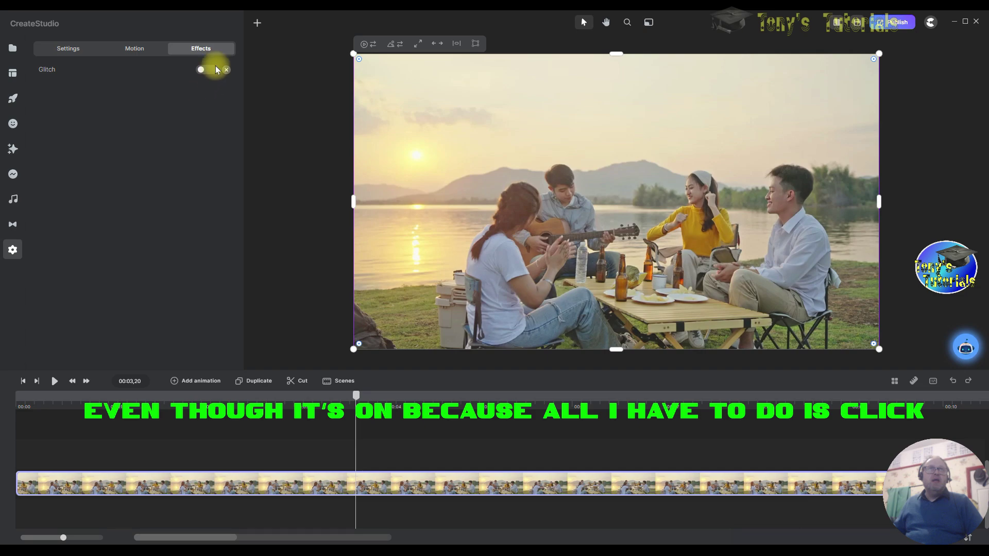
# Turn the Glitch effect back on, preview the clip, and return the playhead to the beginning.
pyautogui.click(203, 70)
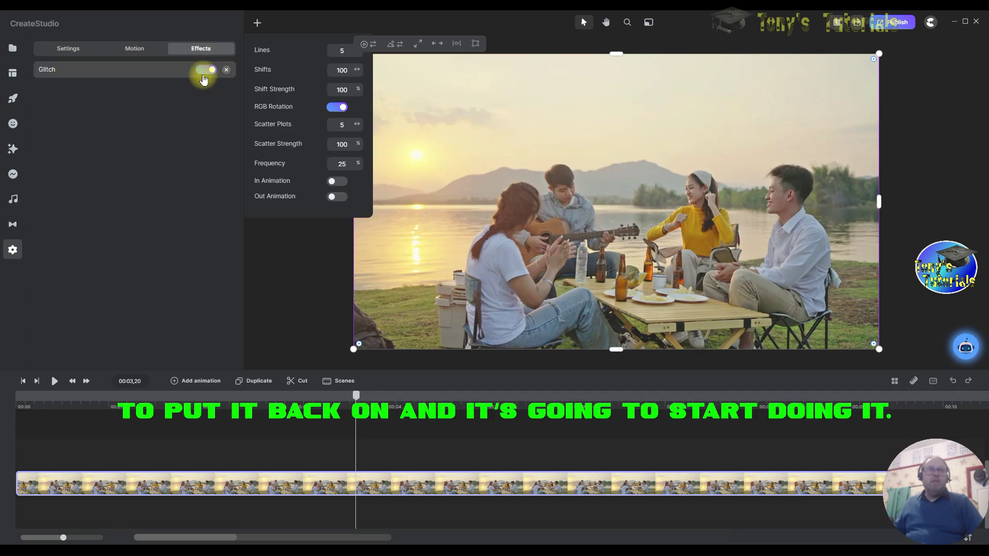
pyautogui.click(54, 381)
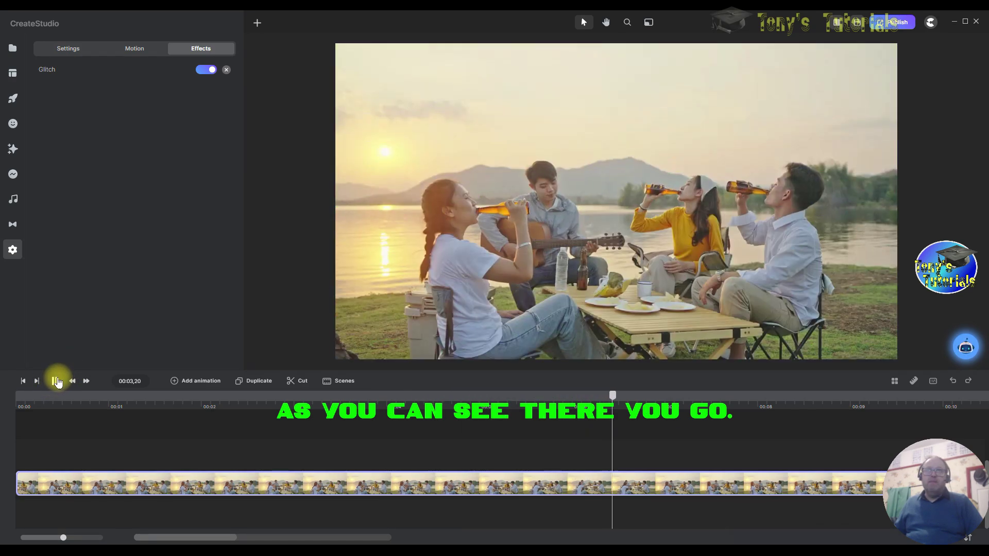
pyautogui.click(55, 381)
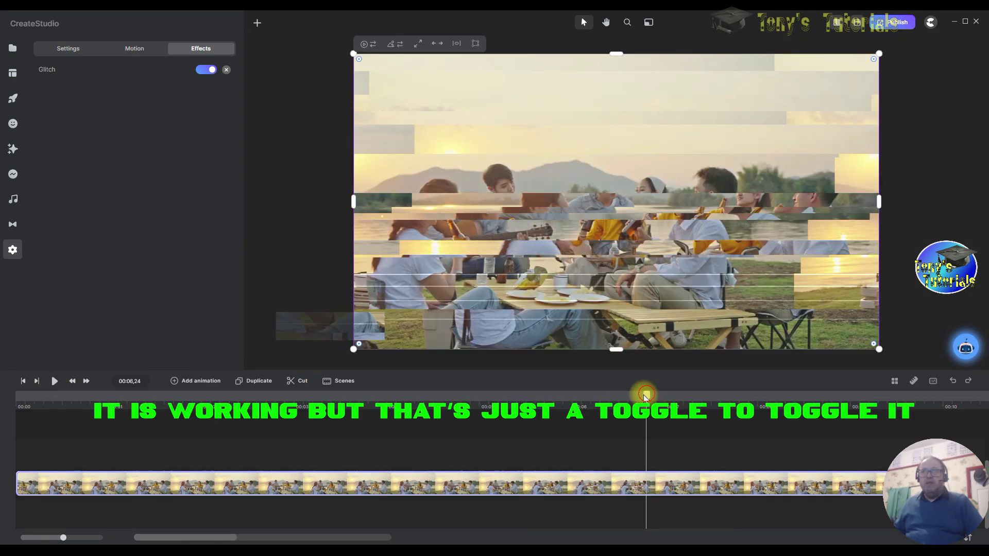
pyautogui.click(96, 397)
pyautogui.click(41, 402)
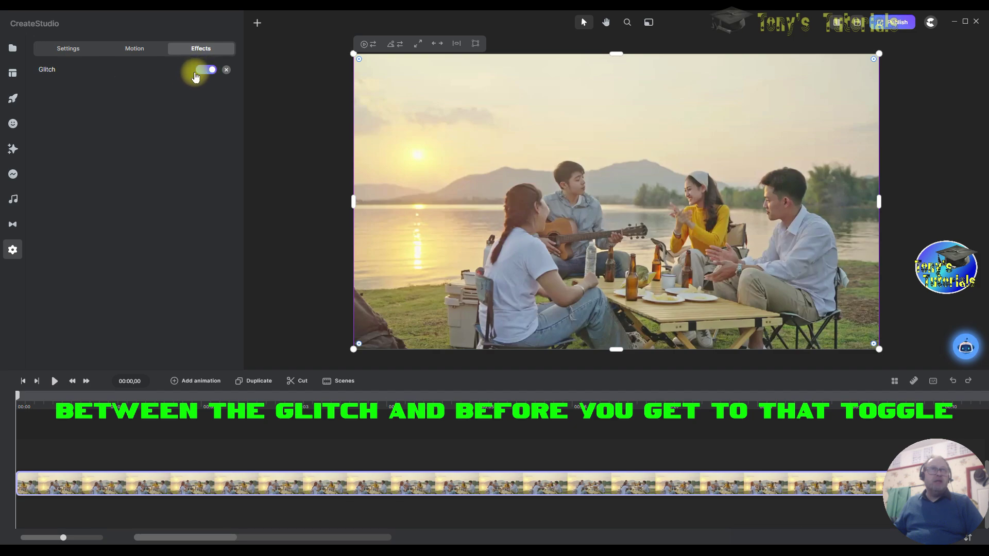
# Set the Glitch effect's Frequency to 35%, preview the clip, and return the playhead to the beginning.
pyautogui.click(102, 73)
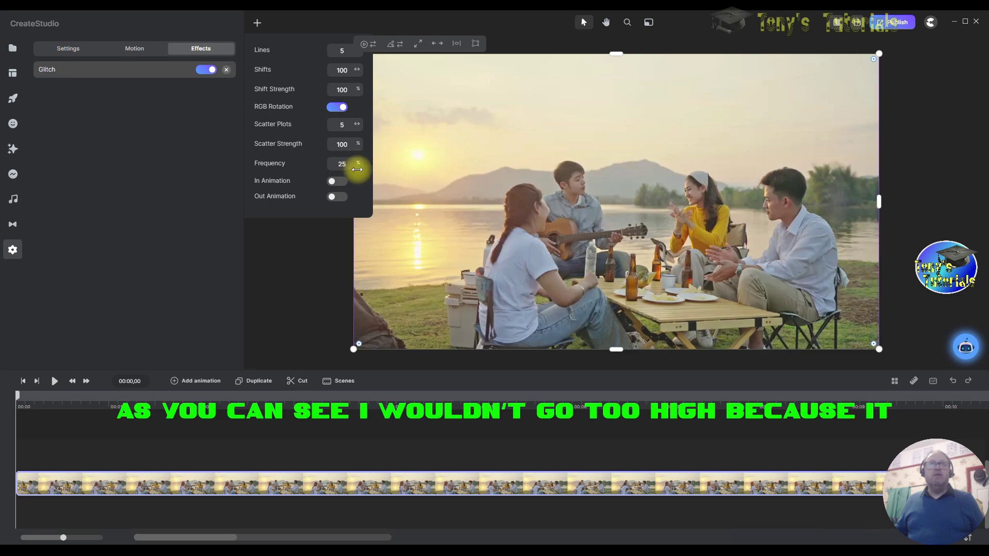
pyautogui.moveTo(352, 164); pyautogui.dragTo(322, 160)
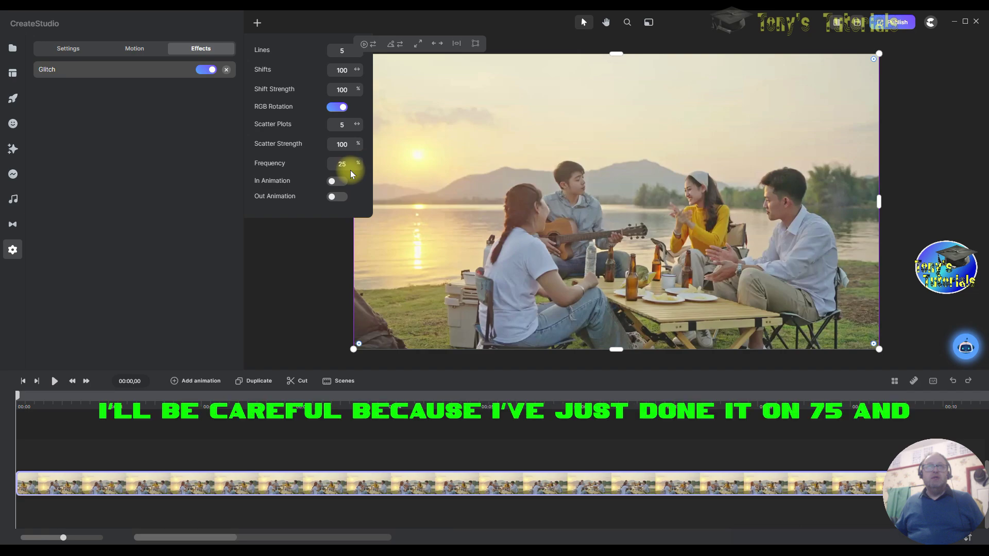
pyautogui.click(350, 166)
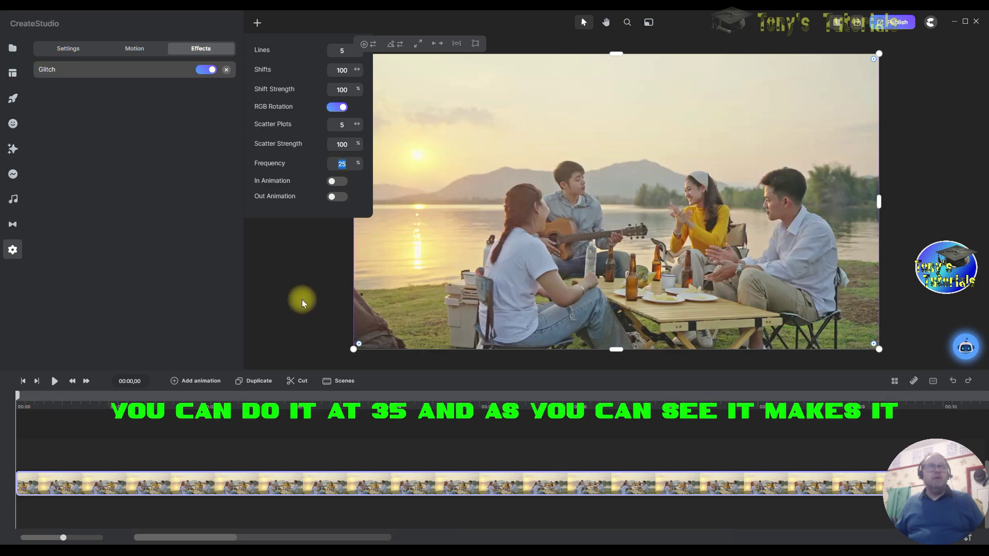
pyautogui.write('35')
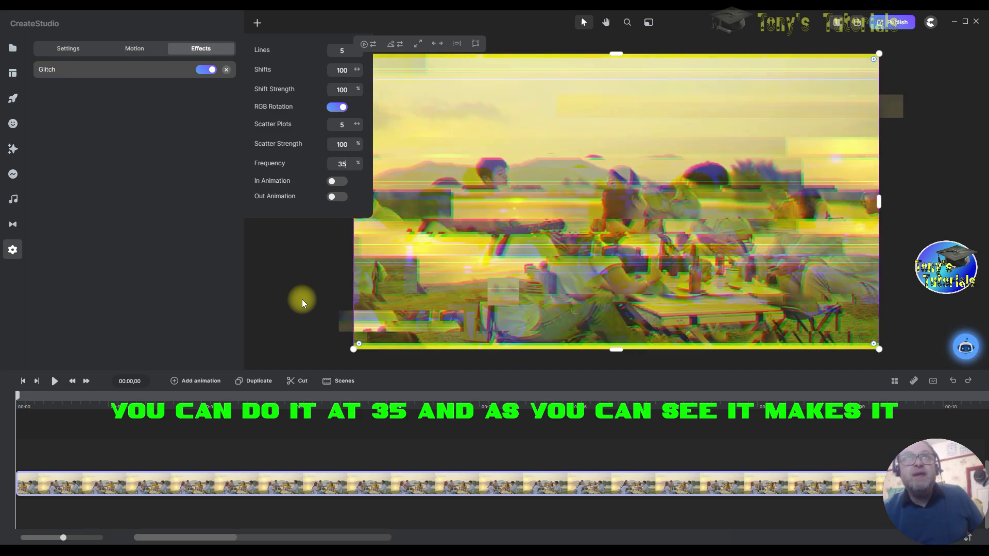
pyautogui.click(55, 381)
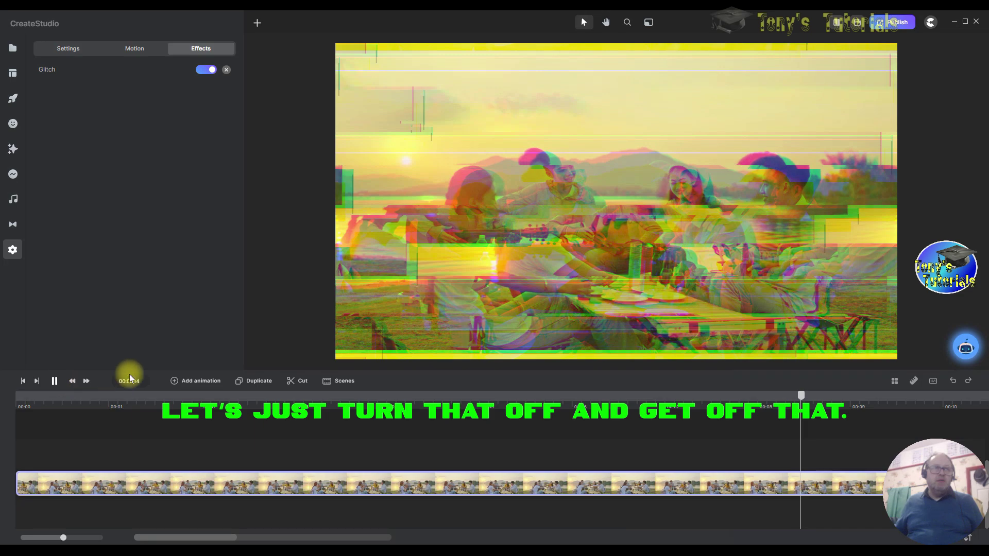
pyautogui.click(54, 381)
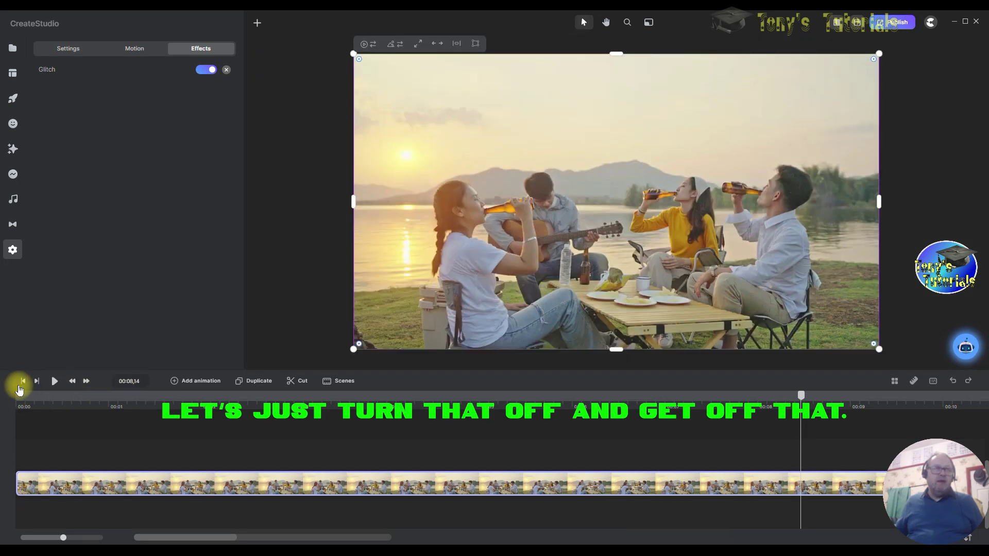
pyautogui.click(21, 384)
# Reopen the Glitch effect settings and set the Frequency to 25%.
pyautogui.click(91, 72)
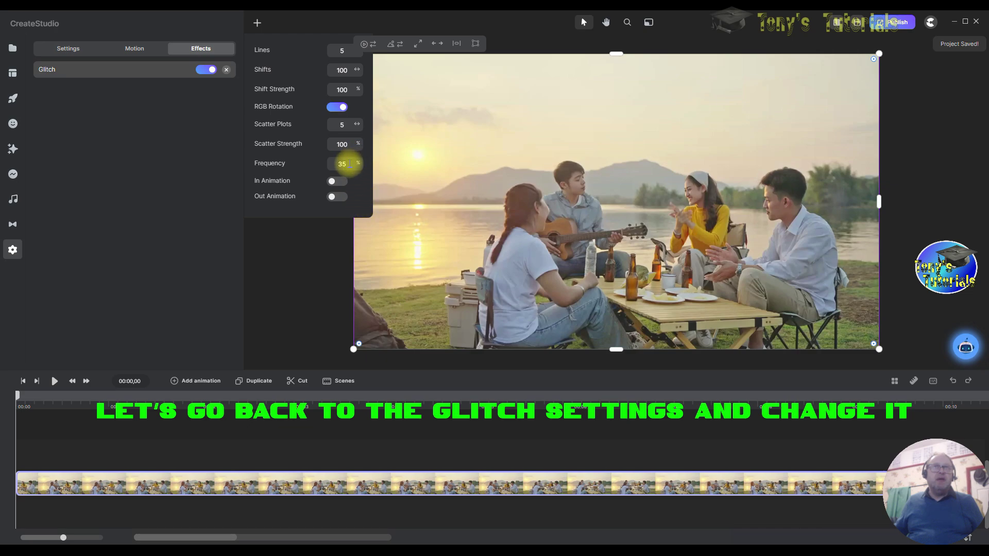
pyautogui.write('2')
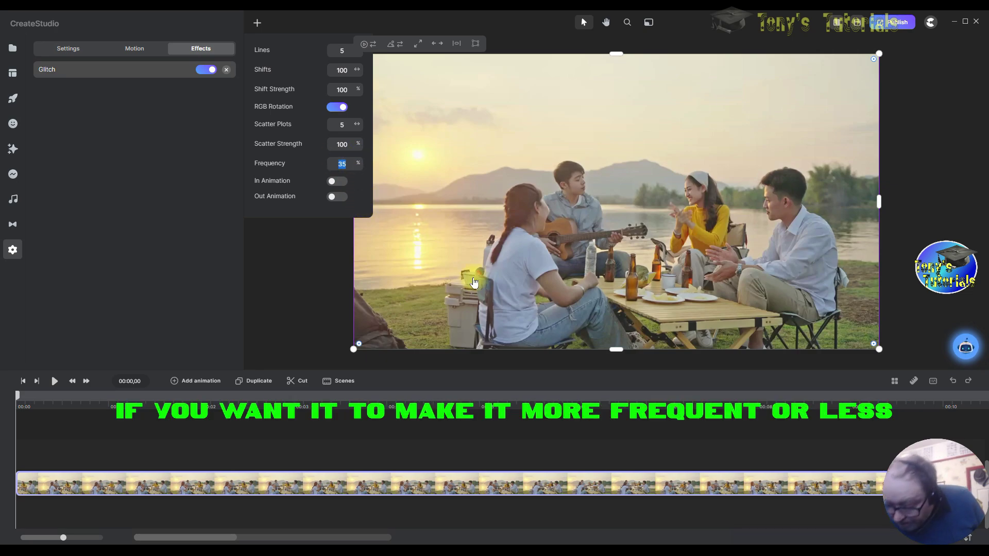
pyautogui.write('5')
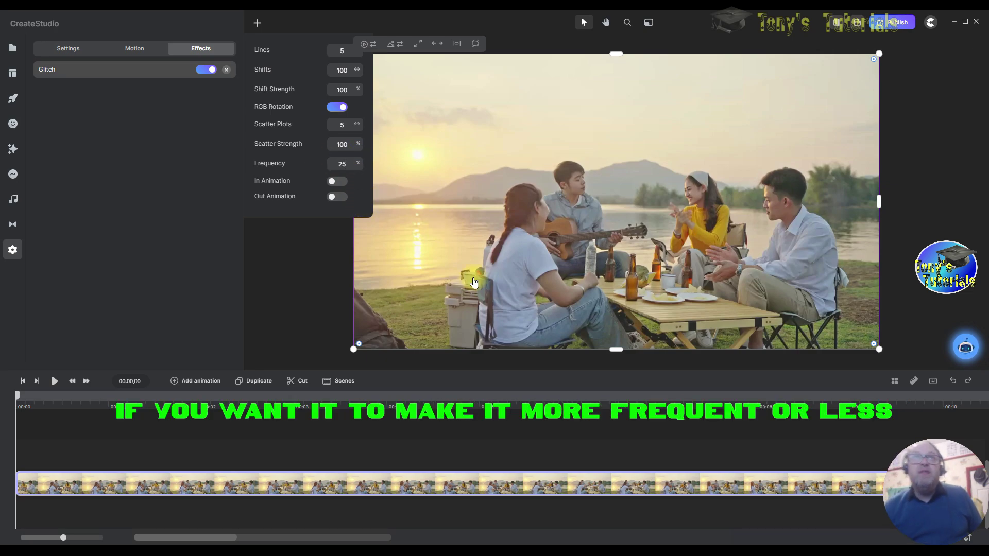
# Set the Glitch effect's Frequency to 1%, preview the whole clip, and return the playhead to the beginning.
pyautogui.click(351, 165)
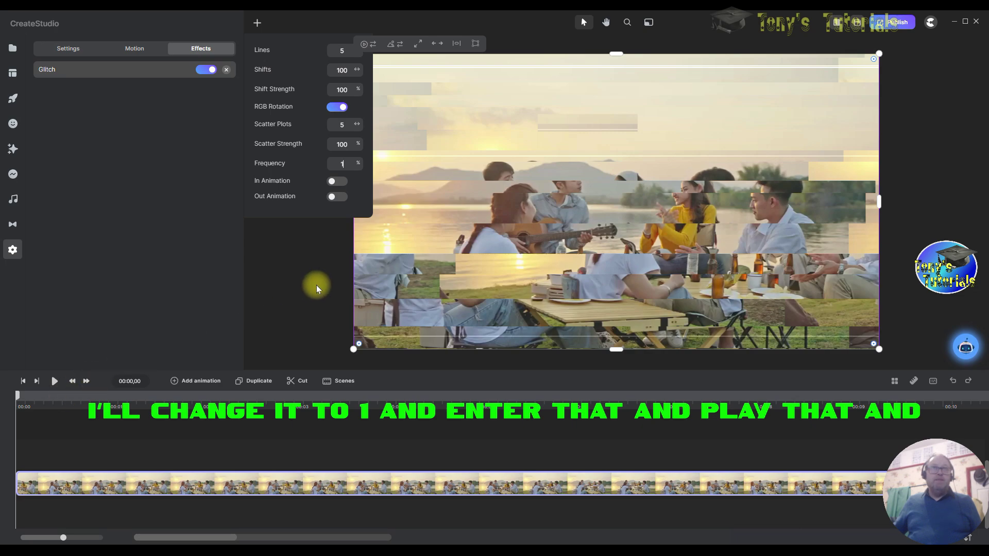
pyautogui.press('Return')
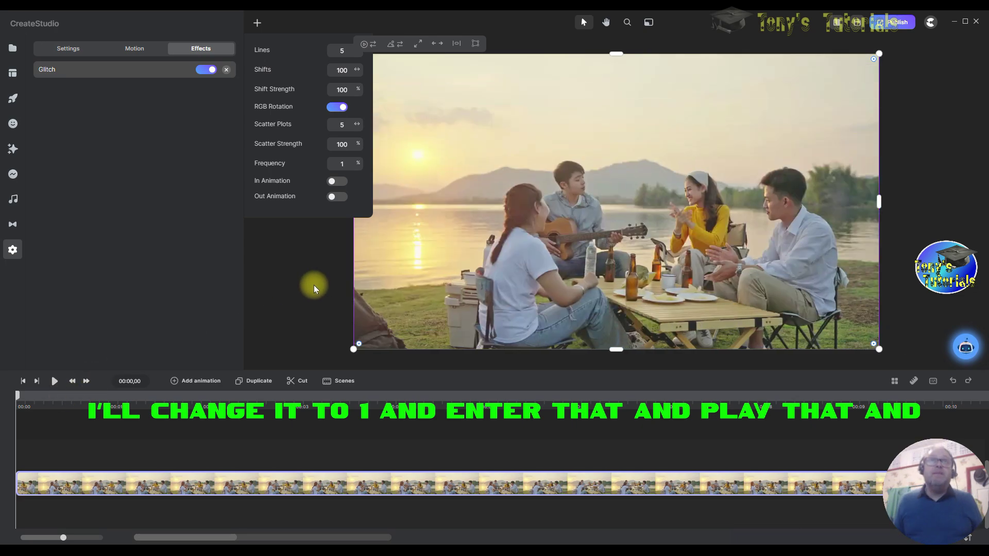
pyautogui.click(59, 384)
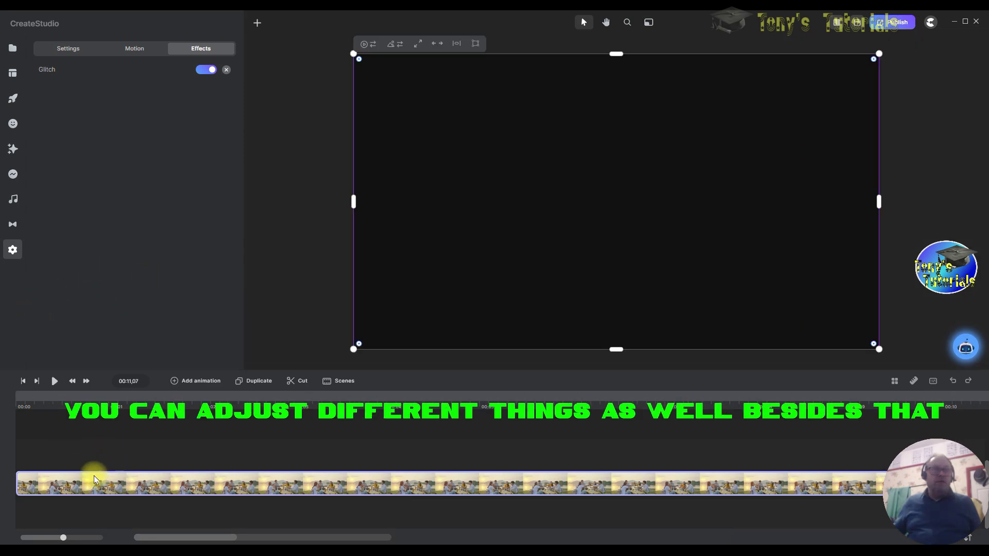
pyautogui.click(20, 381)
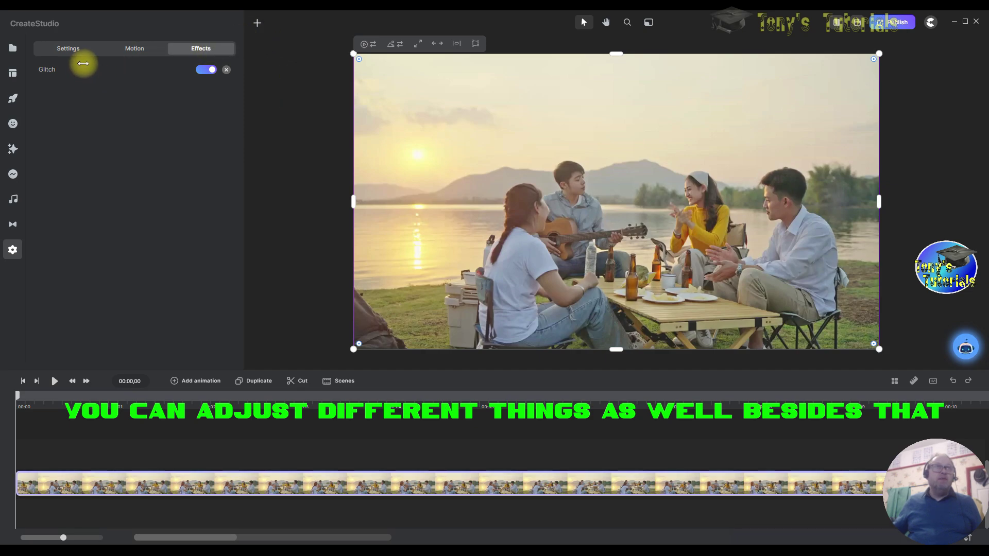
# Restore the Glitch effect's Frequency to 25% on the picnic clip.
pyautogui.click(107, 75)
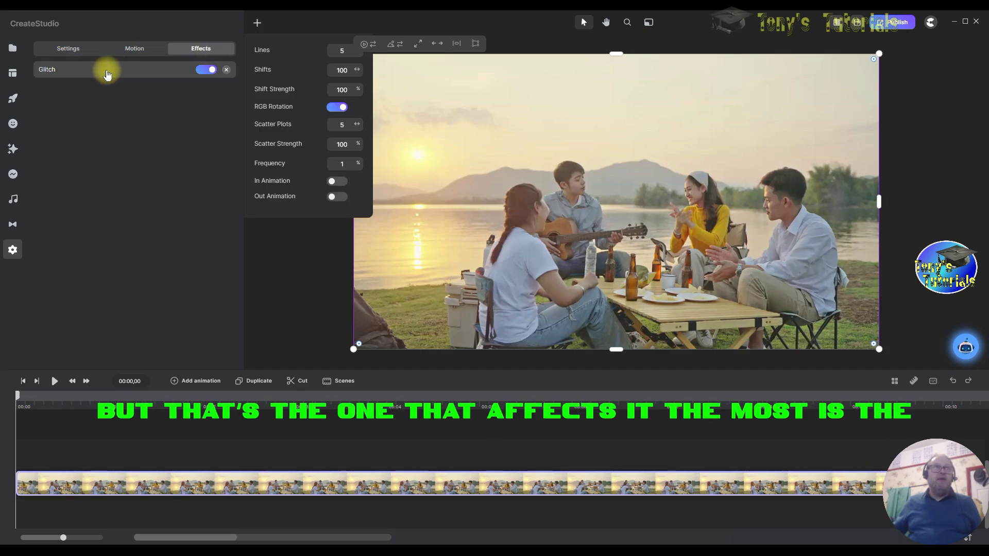
pyautogui.click(348, 165)
pyautogui.write('25')
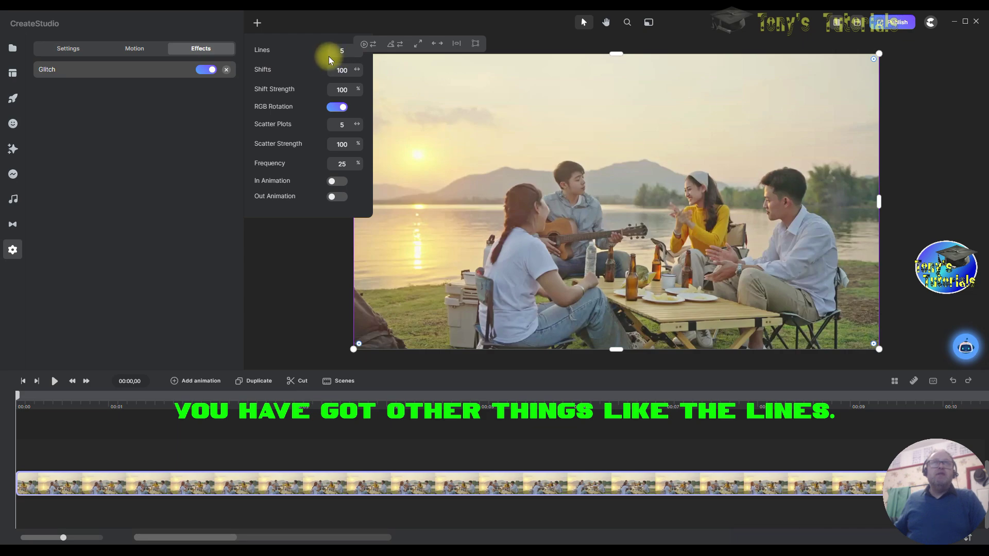
# Set the Glitch effect's Lines to 40 and preview the picnic clip.
pyautogui.click(348, 51)
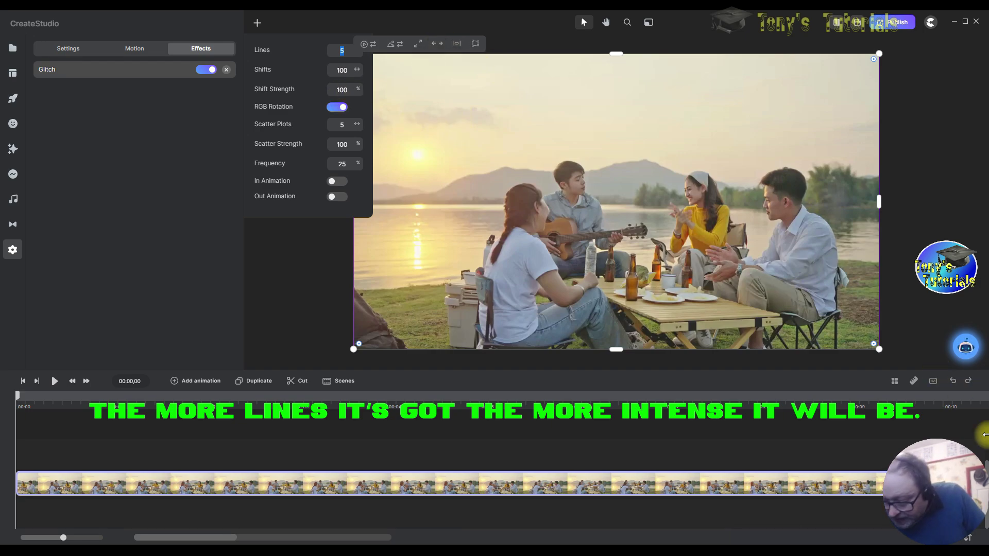
pyautogui.write('0')
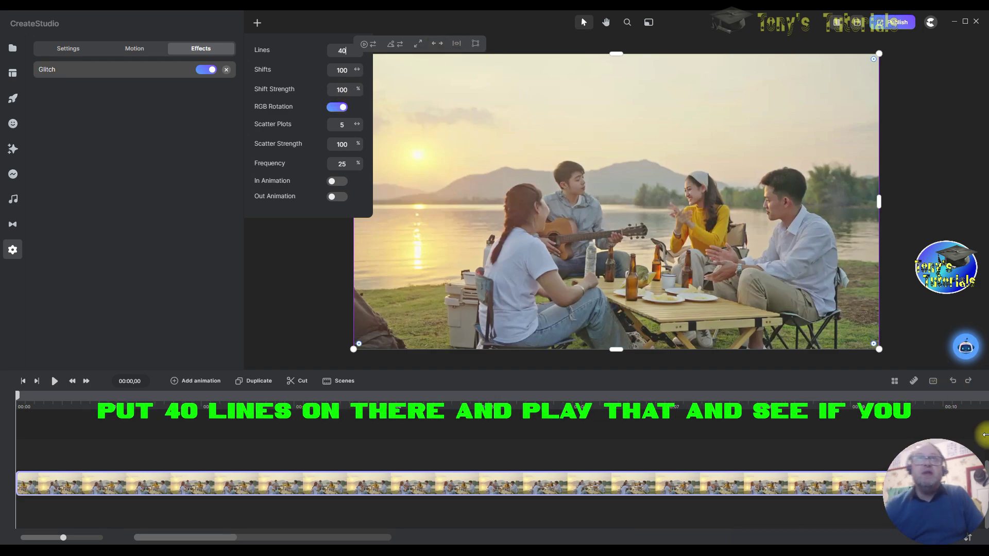
pyautogui.click(55, 381)
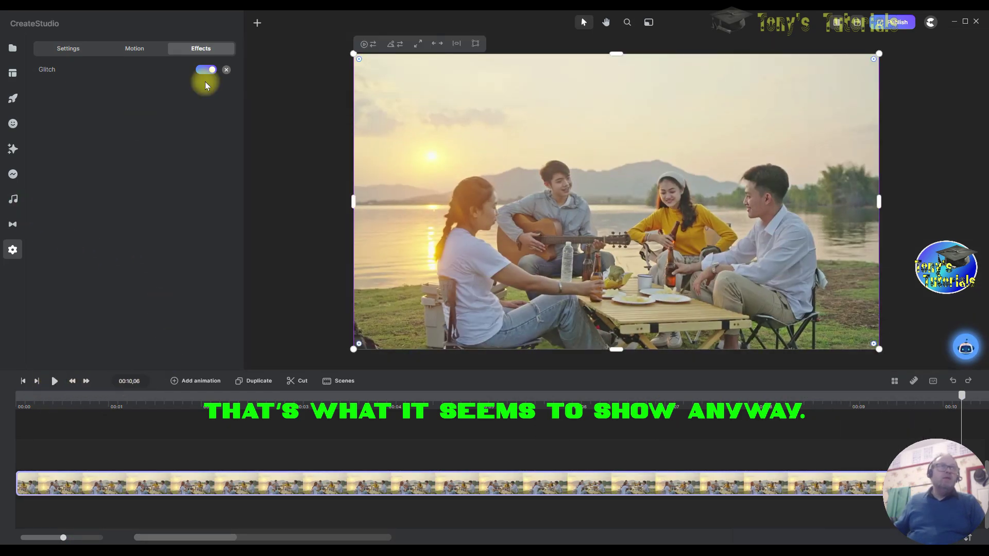
# Reopen the Glitch effect settings and restore Lines to 5.
pyautogui.click(97, 70)
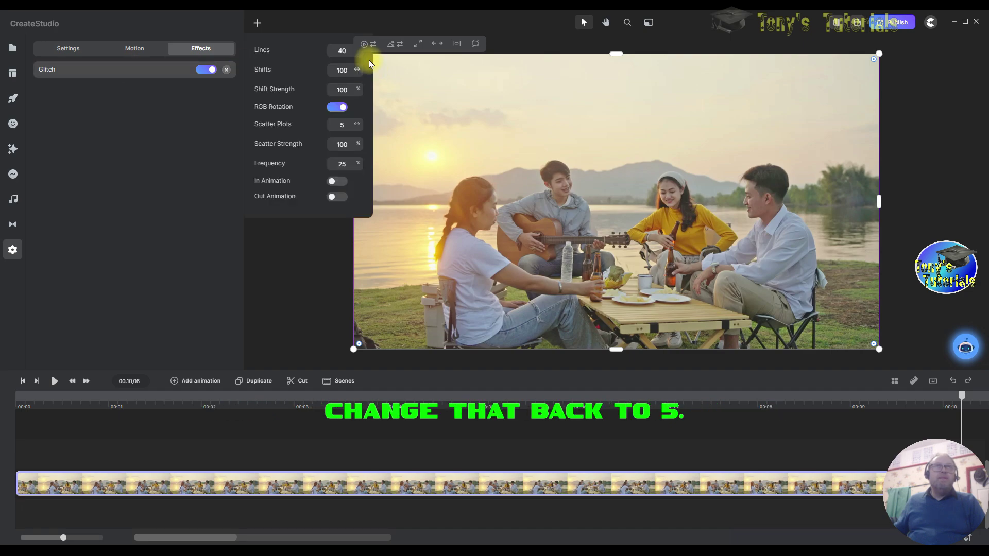
pyautogui.doubleClick(348, 53)
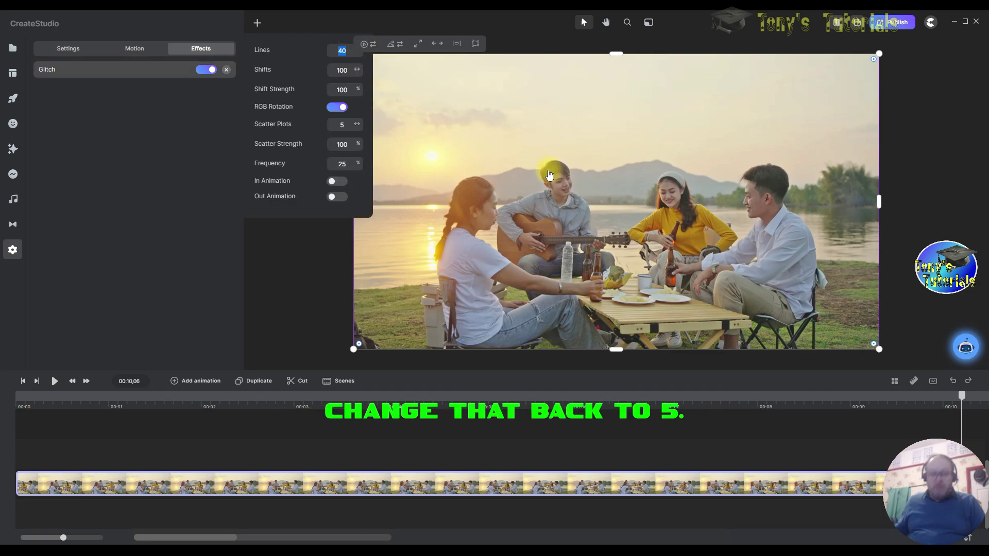
pyautogui.write('5')
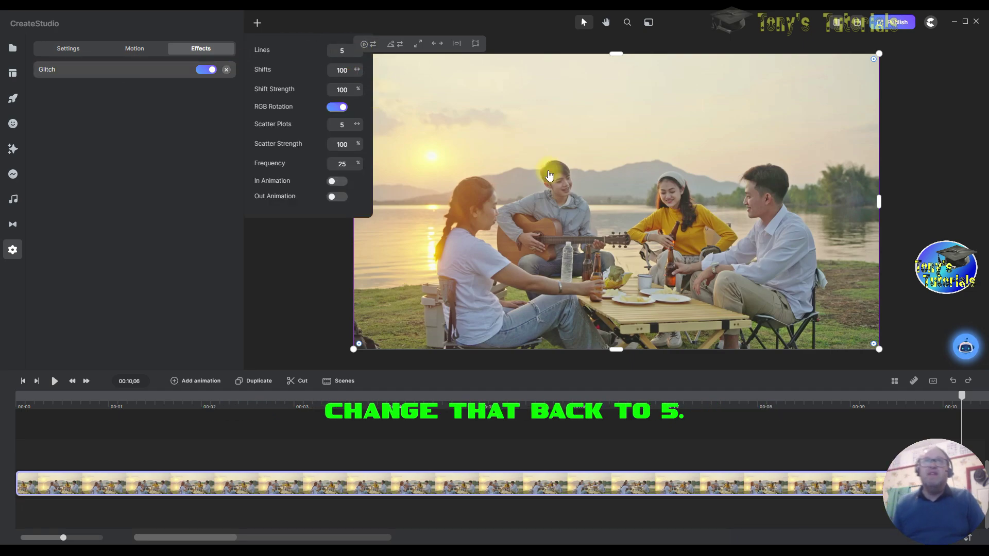
# Set the Glitch effect's Shifts to 50, preview the clip from the beginning, and return the playhead to the start.
pyautogui.doubleClick(342, 70)
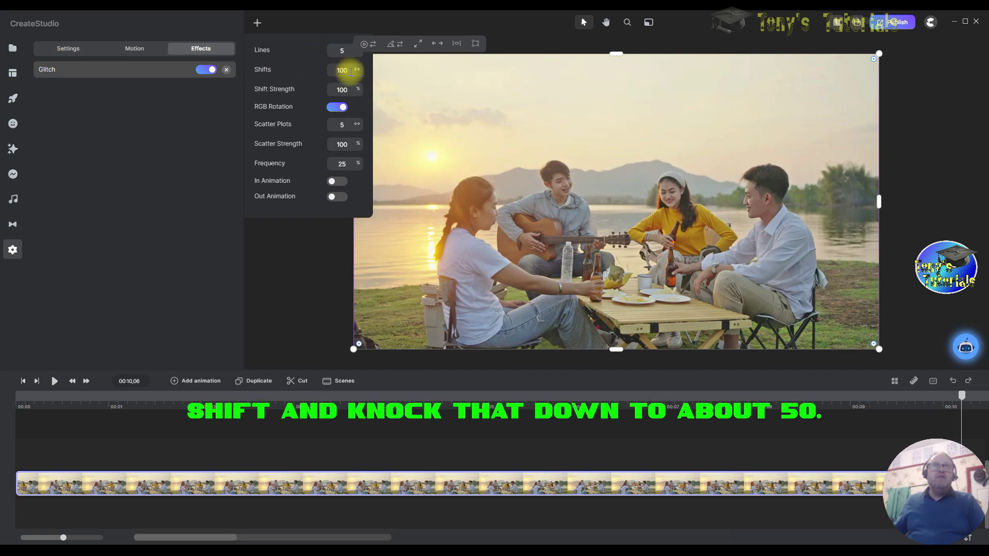
pyautogui.write('50')
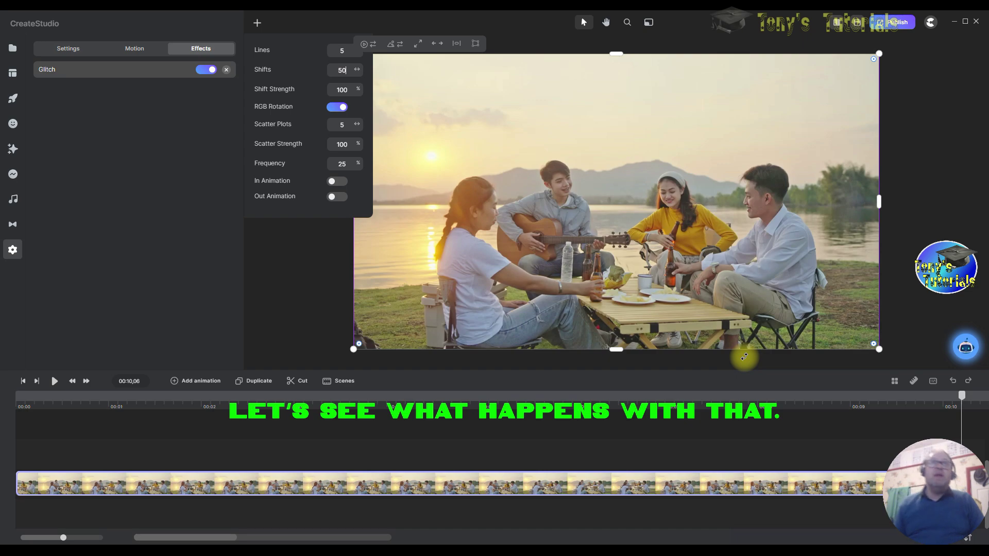
pyautogui.click(22, 381)
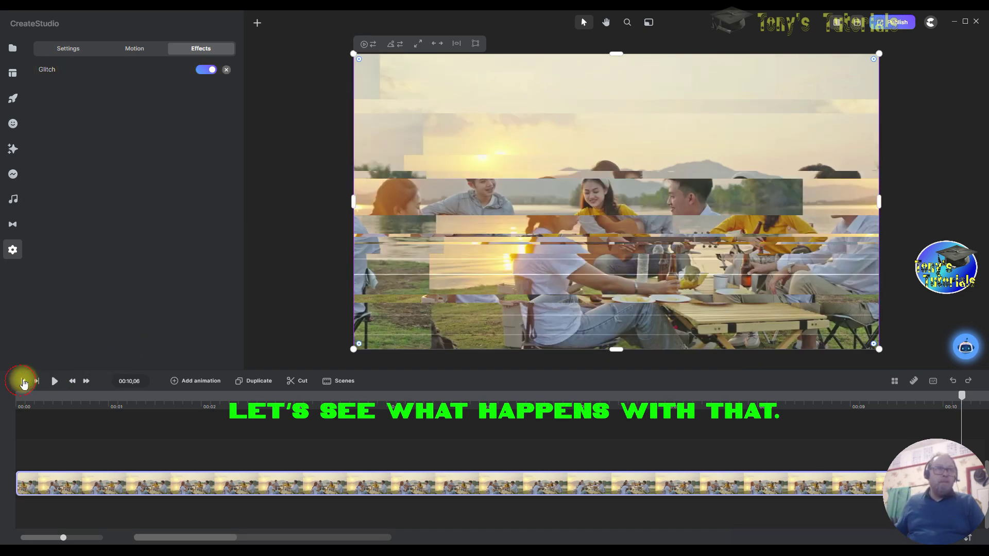
pyautogui.click(54, 380)
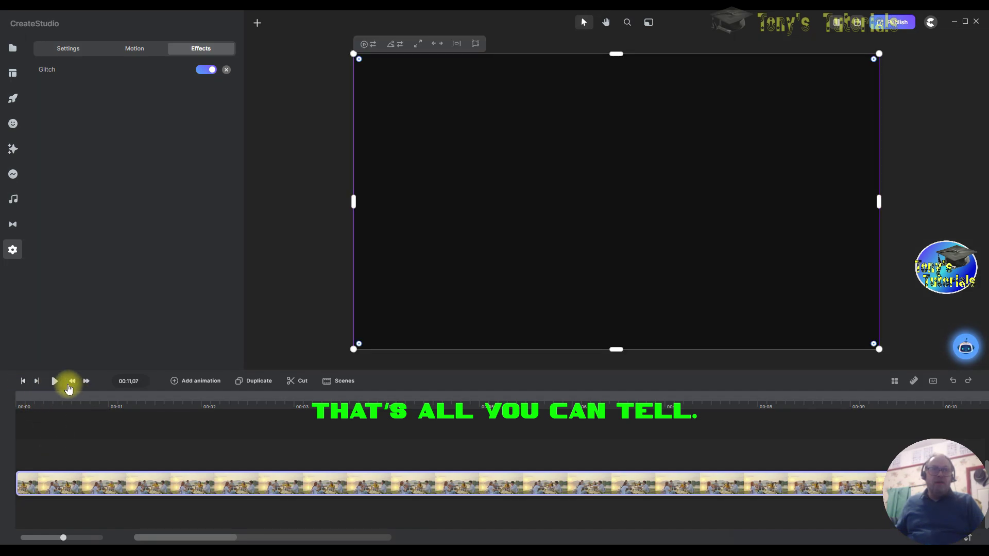
pyautogui.click(22, 380)
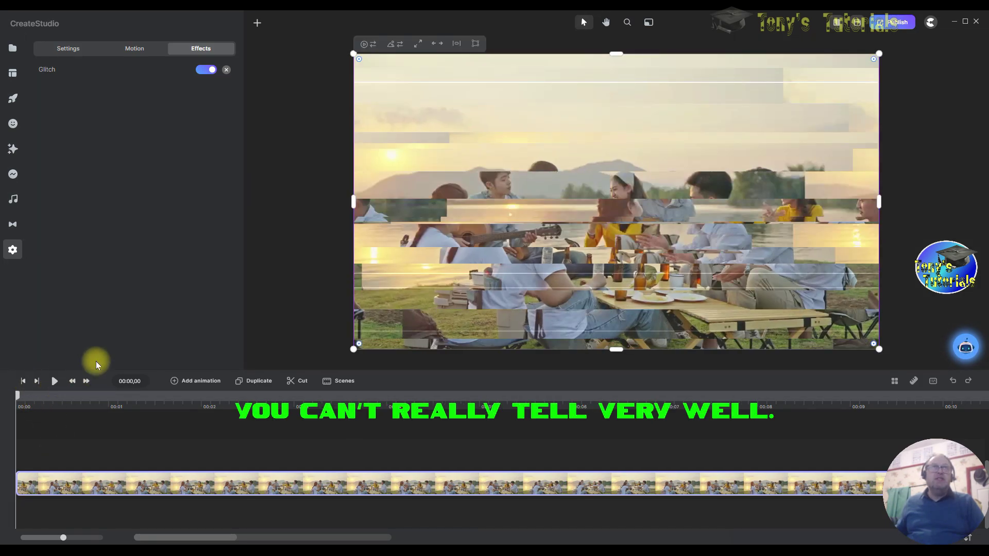
# Set the Glitch effect's Shift Strength to 50% and preview the clip.
pyautogui.click(111, 66)
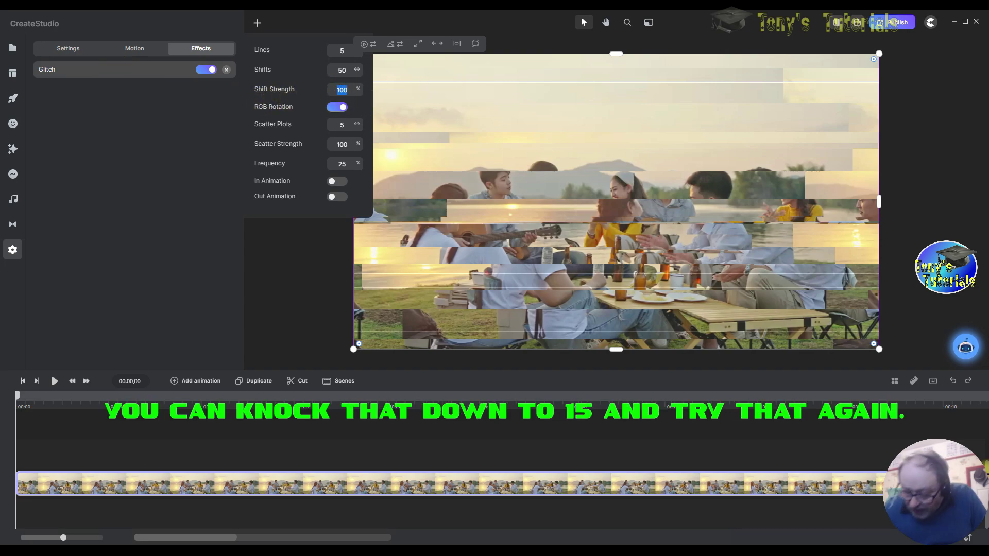
pyautogui.write('50')
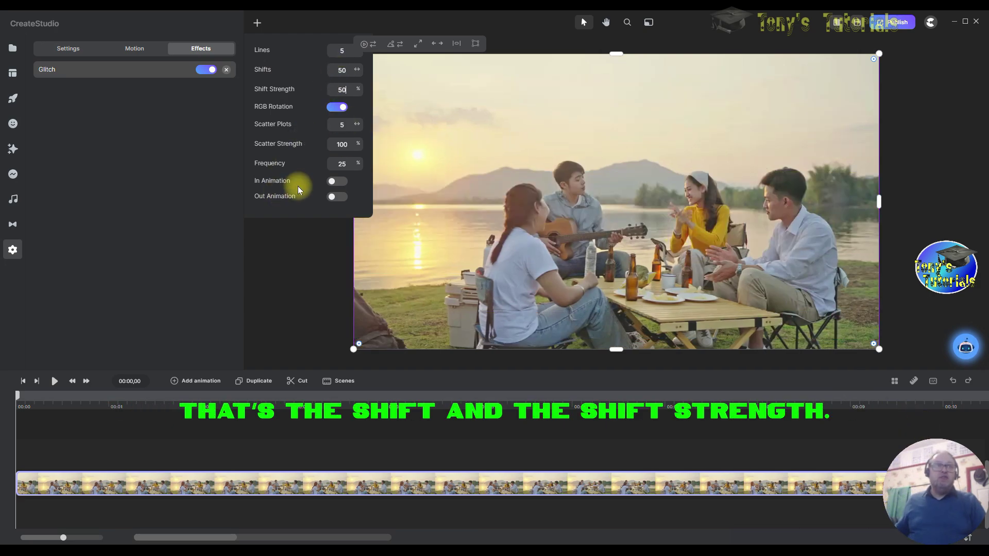
pyautogui.click(54, 382)
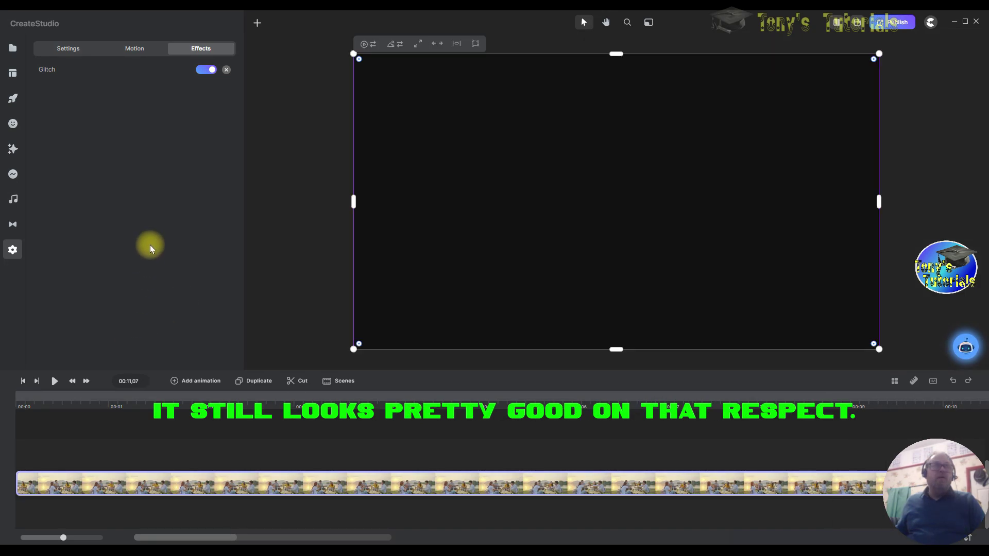
# Turn off RGB Rotation, restore Shift Strength to 100% and Shifts to 100, and replay the clip from the beginning.
pyautogui.click(93, 70)
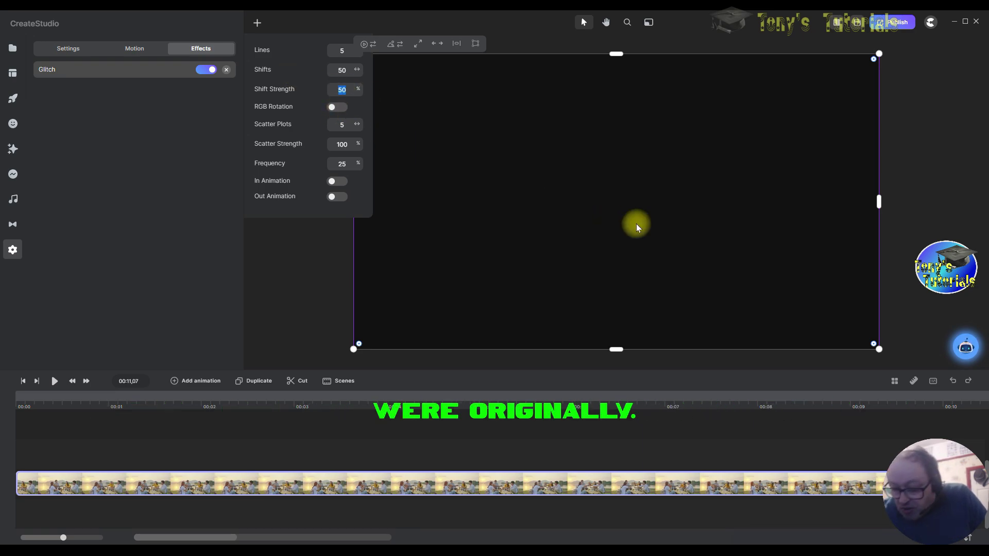
pyautogui.write('100')
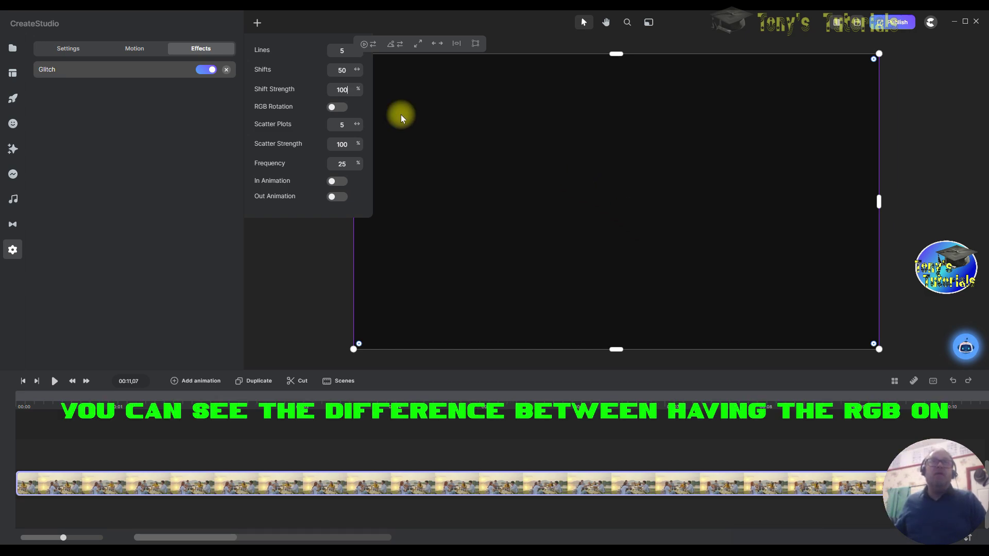
pyautogui.click(349, 68)
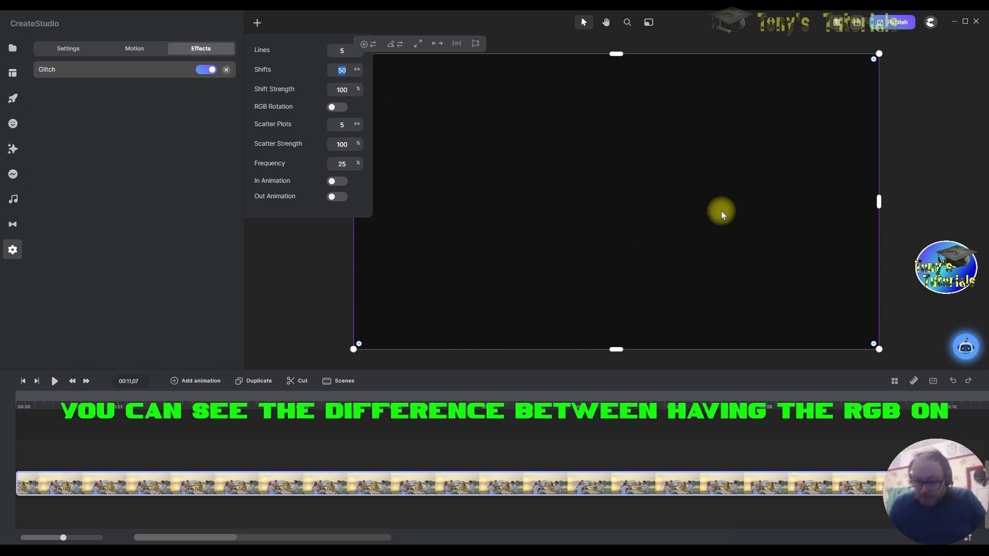
pyautogui.press('BackSpace')
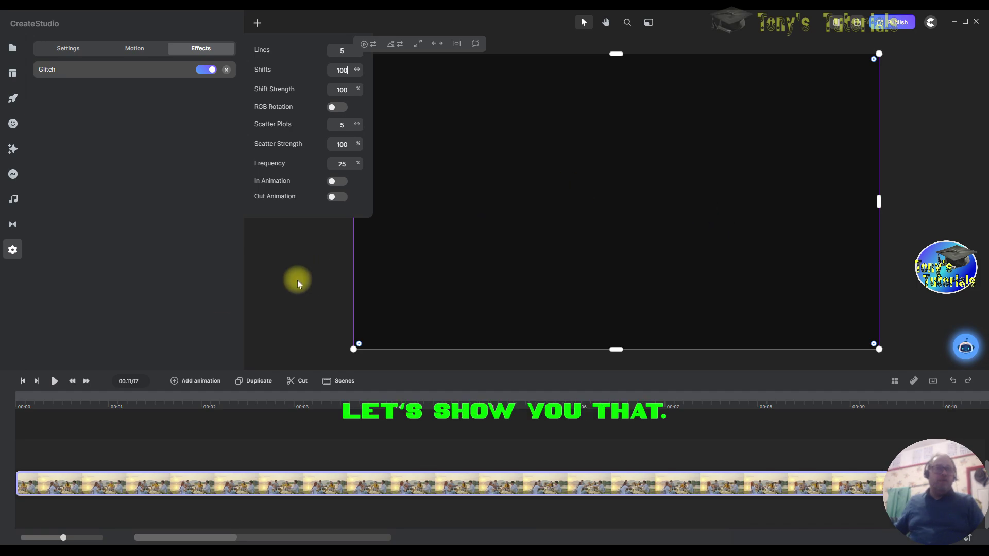
pyautogui.click(26, 382)
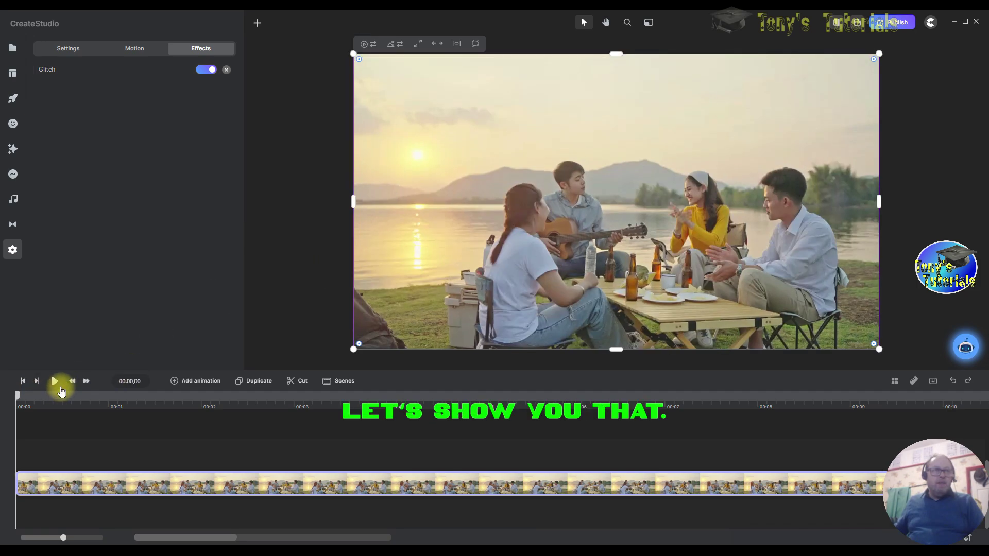
pyautogui.click(53, 382)
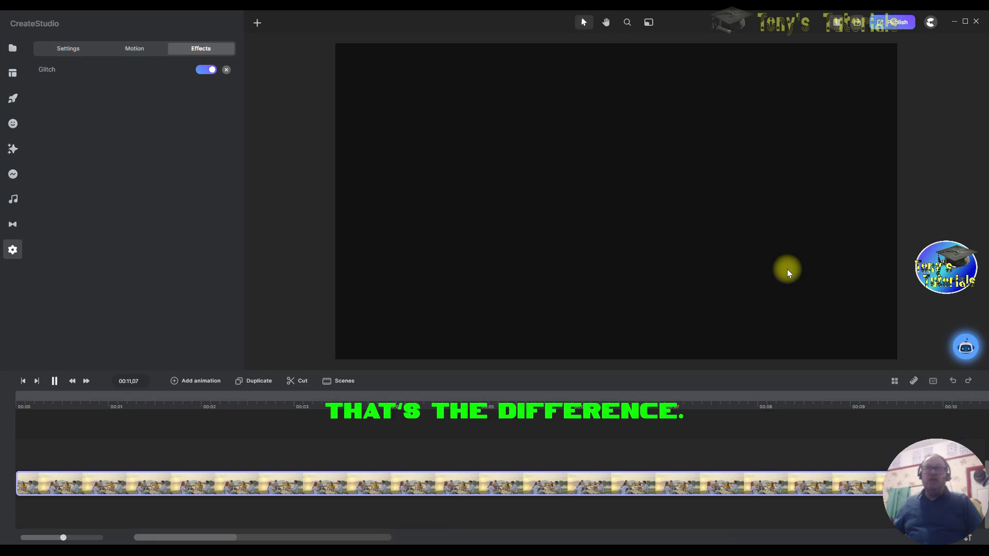
# Turn the Glitch effect's RGB Rotation back on, replay the clip from the beginning, and pause it partway through.
pyautogui.click(105, 73)
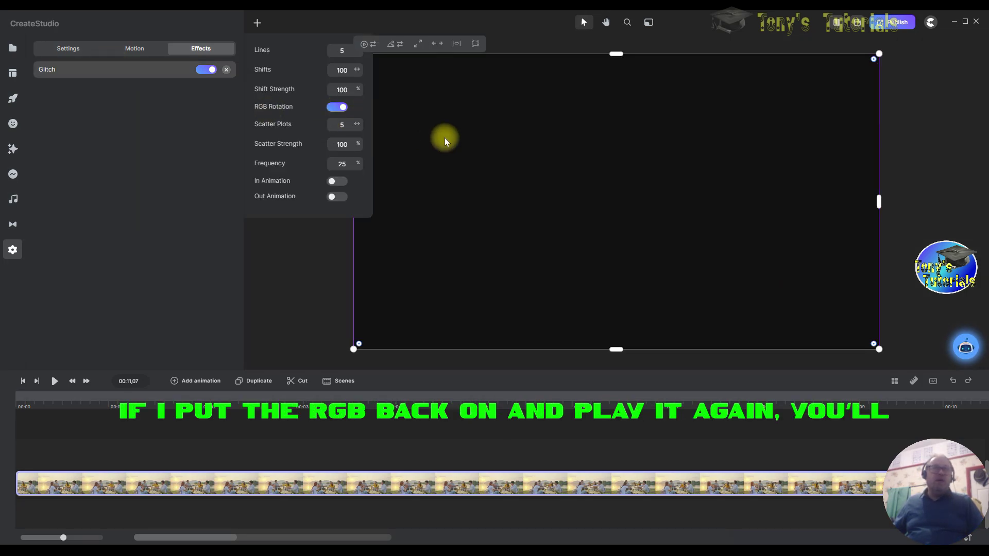
pyautogui.click(24, 381)
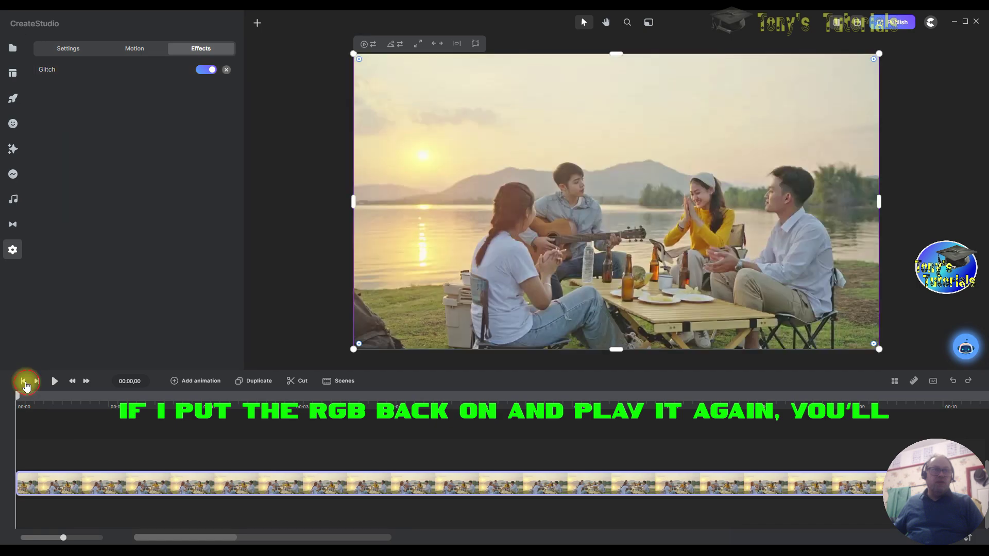
pyautogui.click(54, 380)
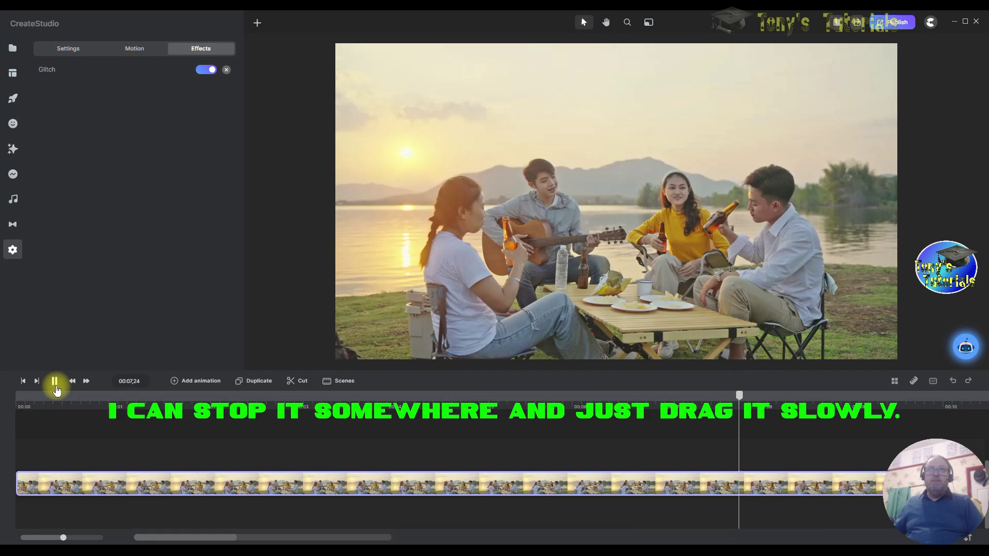
pyautogui.click(55, 386)
# Scrub the playhead back to 00:07,07 to examine the RGB-rotated glitch frame, and return it to the beginning.
pyautogui.moveTo(68, 409); pyautogui.dragTo(89, 411)
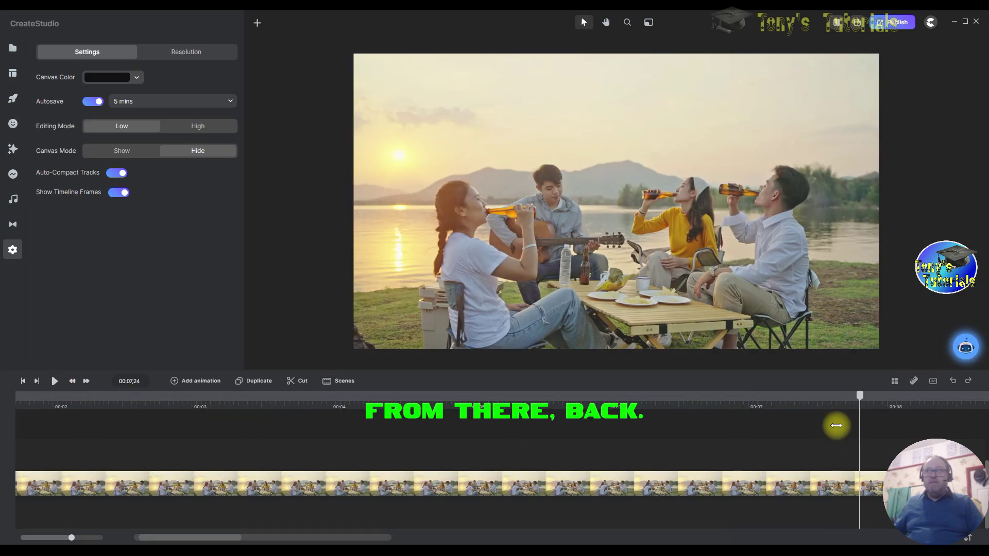
pyautogui.moveTo(858, 398); pyautogui.dragTo(780, 396)
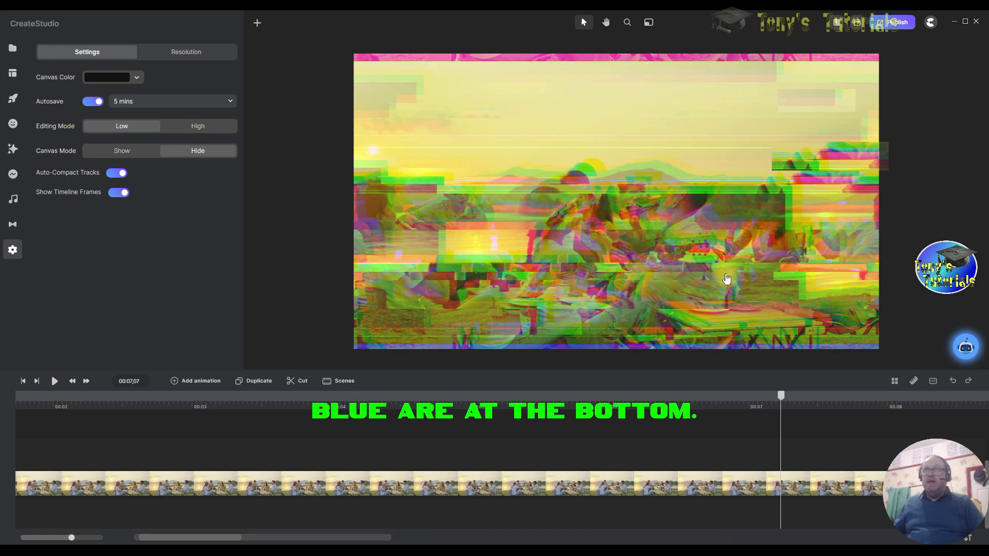
pyautogui.scroll(3, 781, 410)
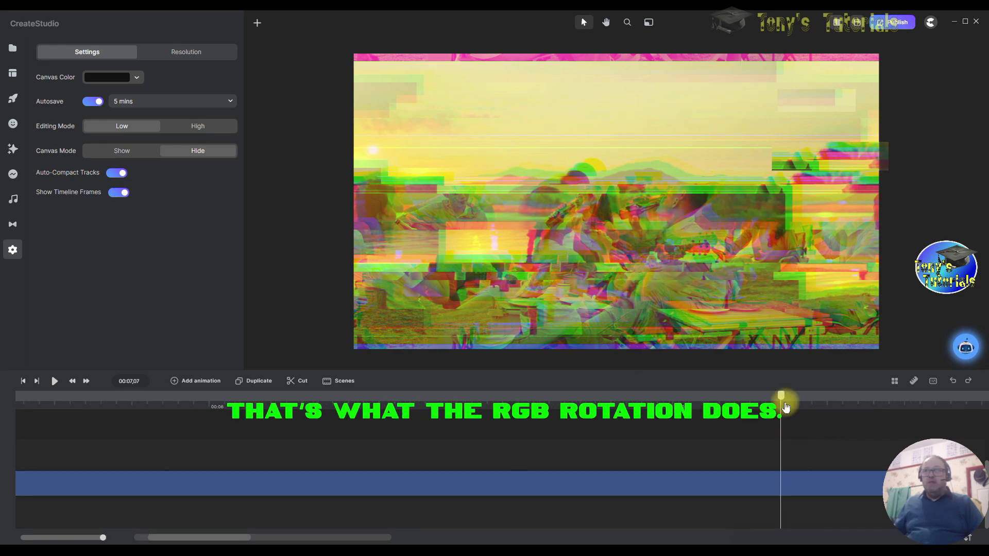
pyautogui.click(23, 381)
pyautogui.scroll(-3, 23, 394)
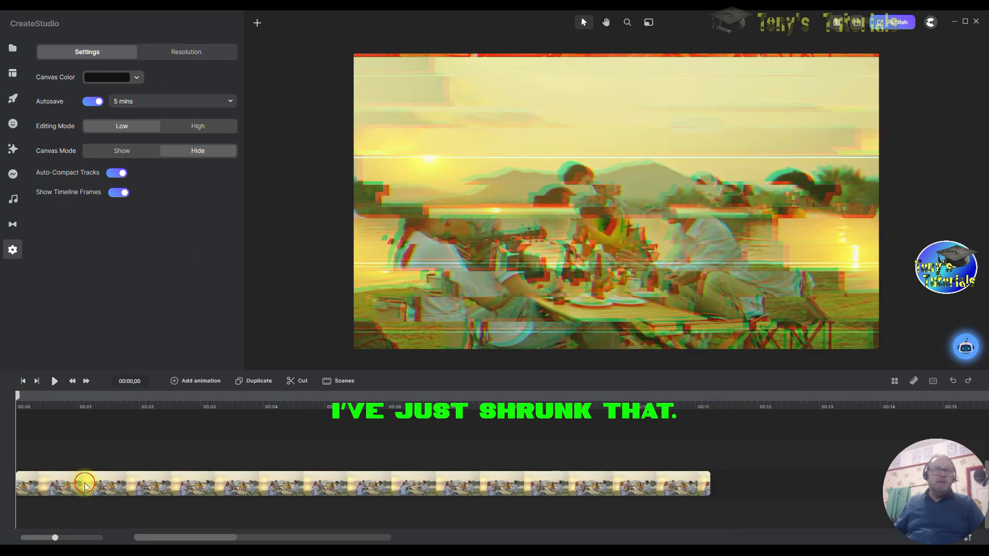
# Select the picnic clip on the timeline and open its Glitch effect settings.
pyautogui.click(708, 475)
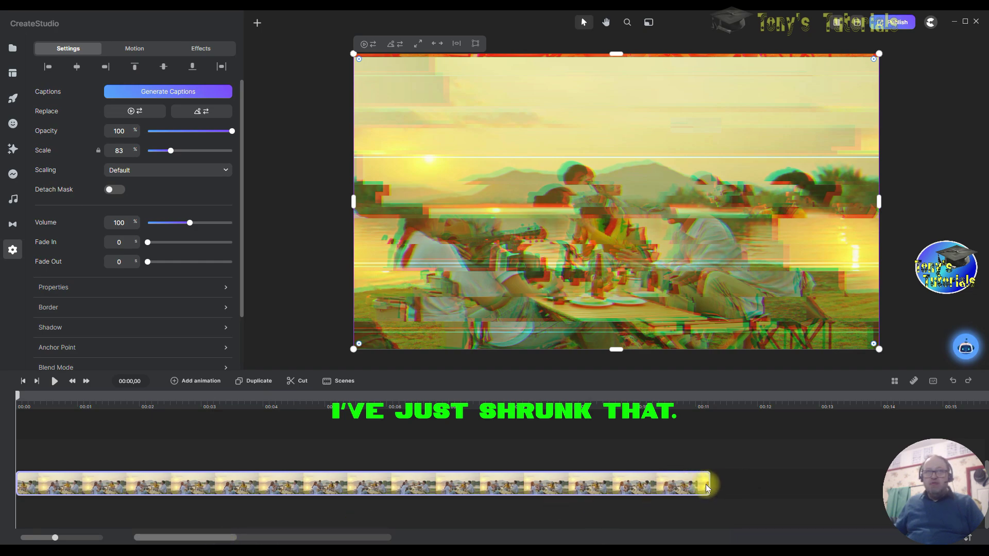
pyautogui.moveTo(300, 404); pyautogui.dragTo(424, 403)
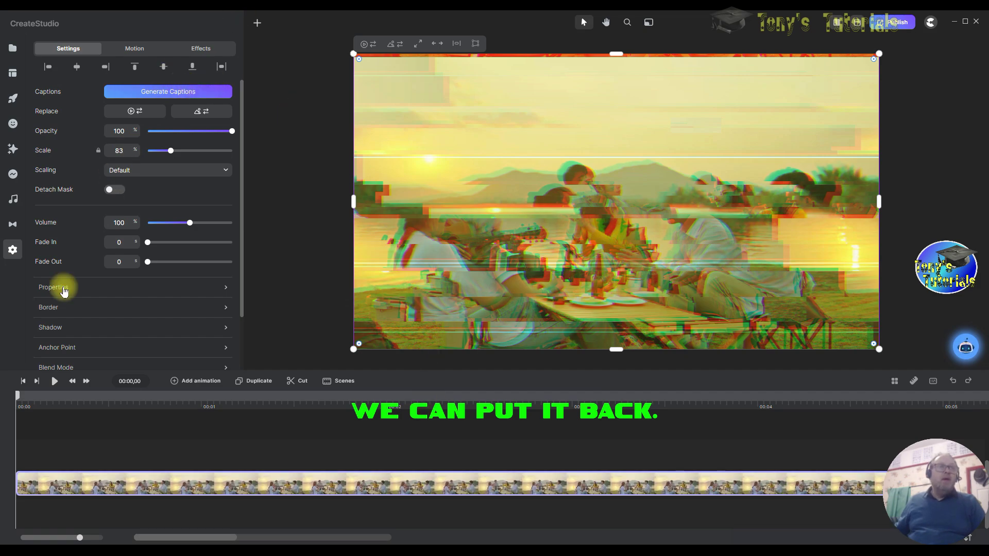
pyautogui.click(200, 52)
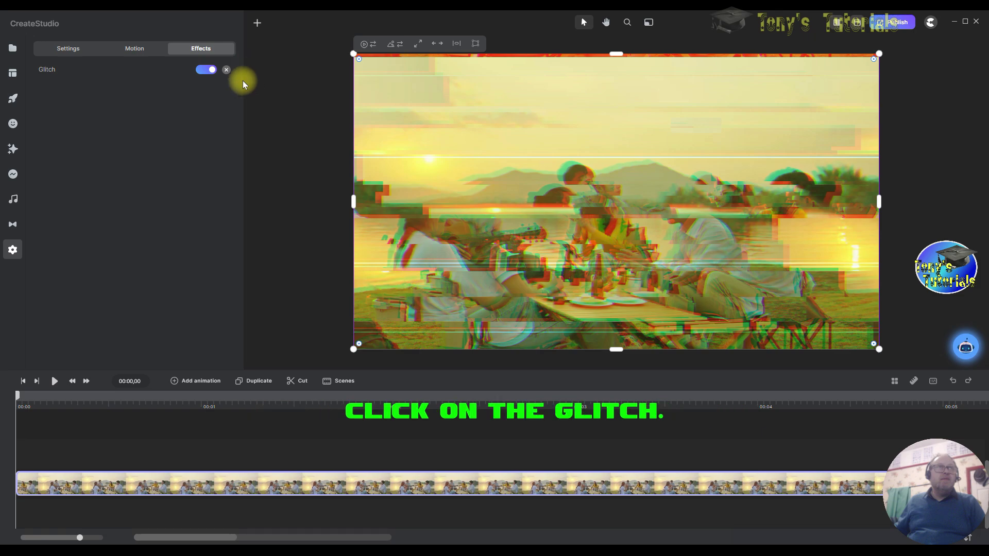
pyautogui.click(104, 72)
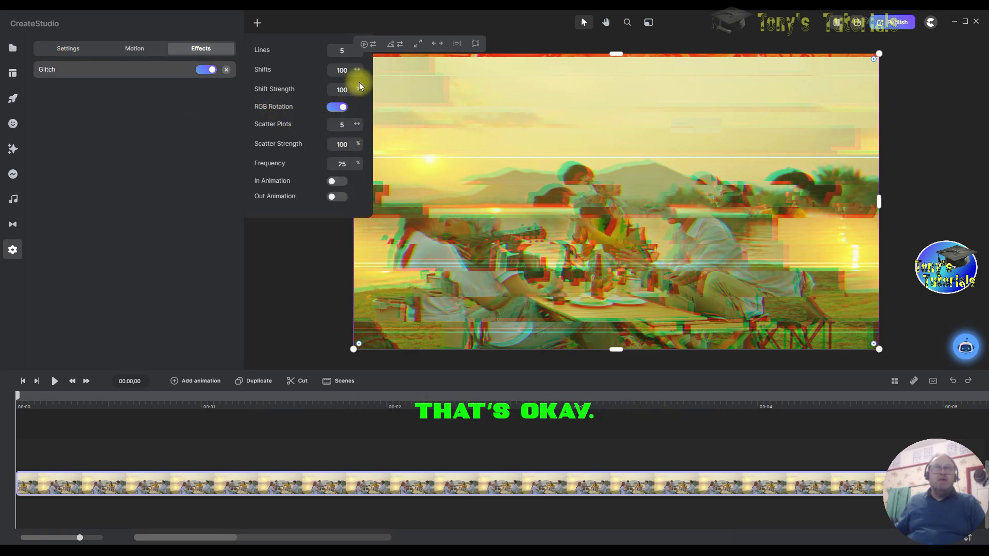
# Move the playhead to 00:00,08 and set the Glitch effect's Scatter Plots to 1.
pyautogui.click(64, 396)
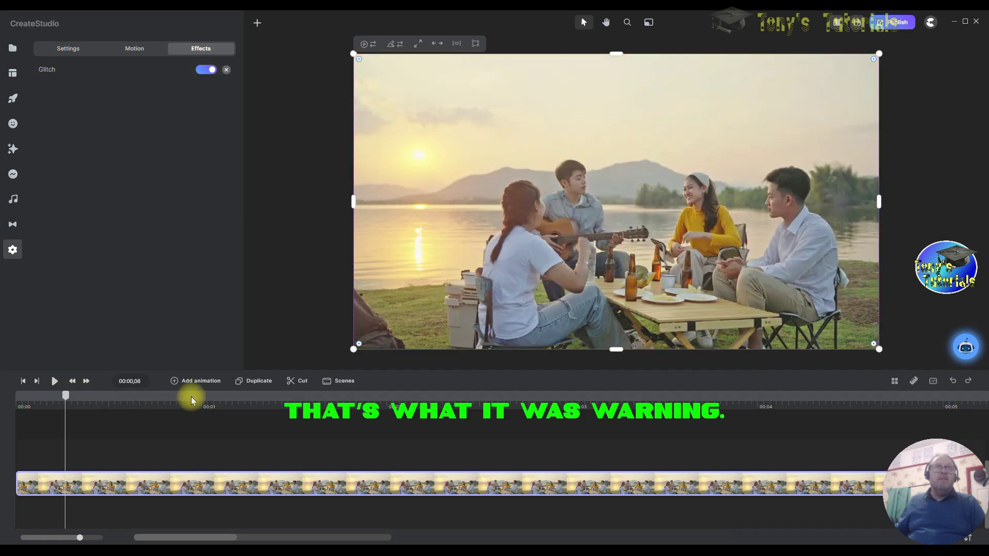
pyautogui.click(110, 68)
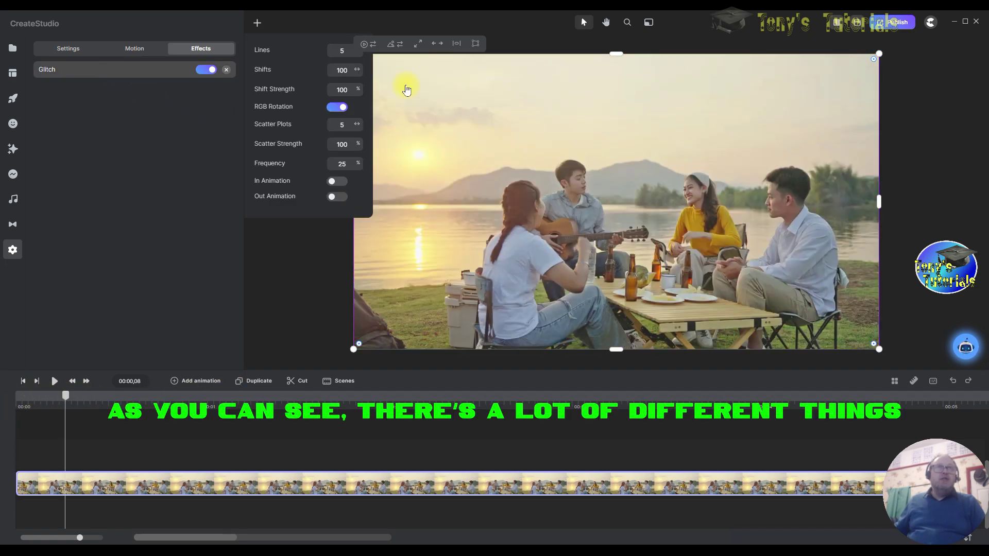
pyautogui.doubleClick(340, 125)
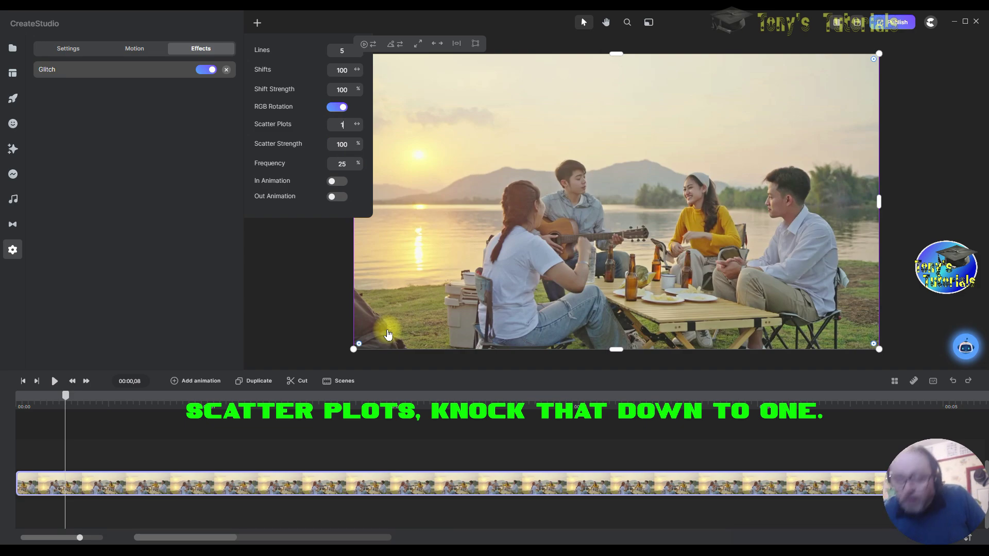
pyautogui.write('1')
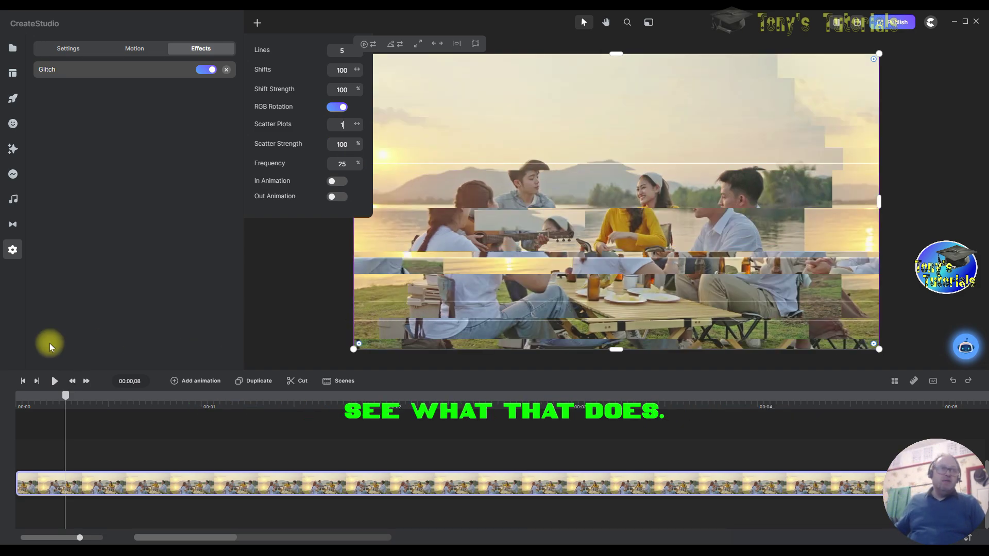
# Return the playhead to the beginning and play the clip through to 00:09,00 to examine the changed scatter plots.
pyautogui.moveTo(66, 396); pyautogui.dragTo(0, 400)
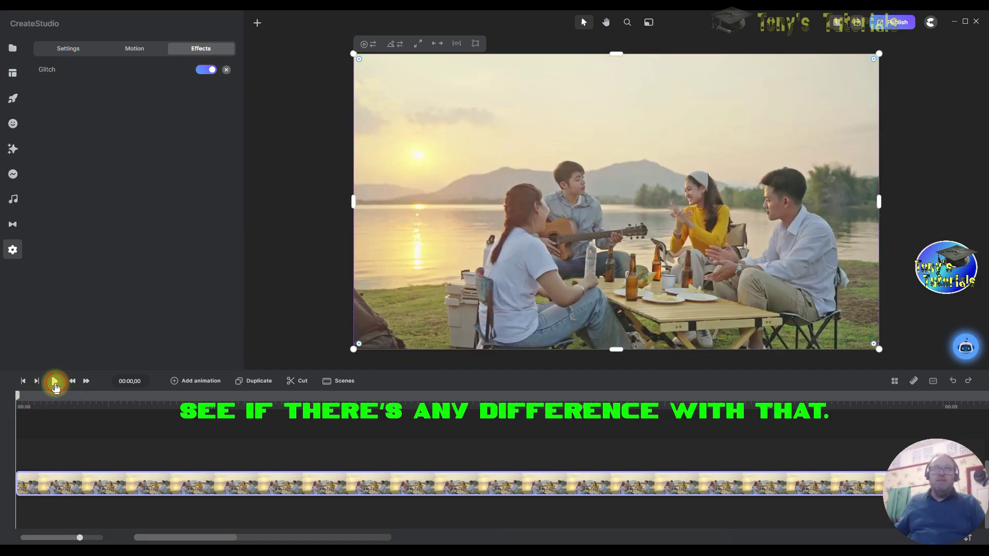
pyautogui.click(55, 382)
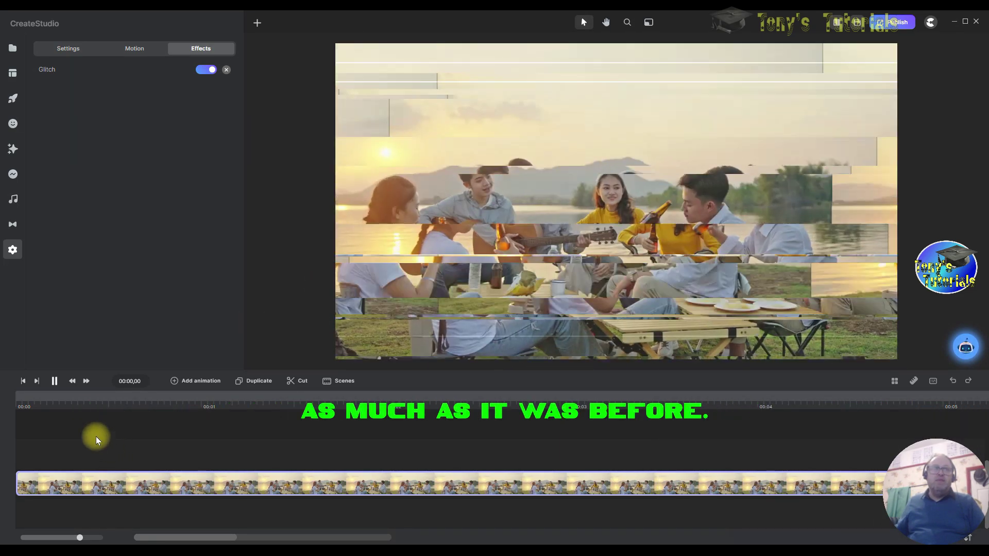
pyautogui.click(55, 381)
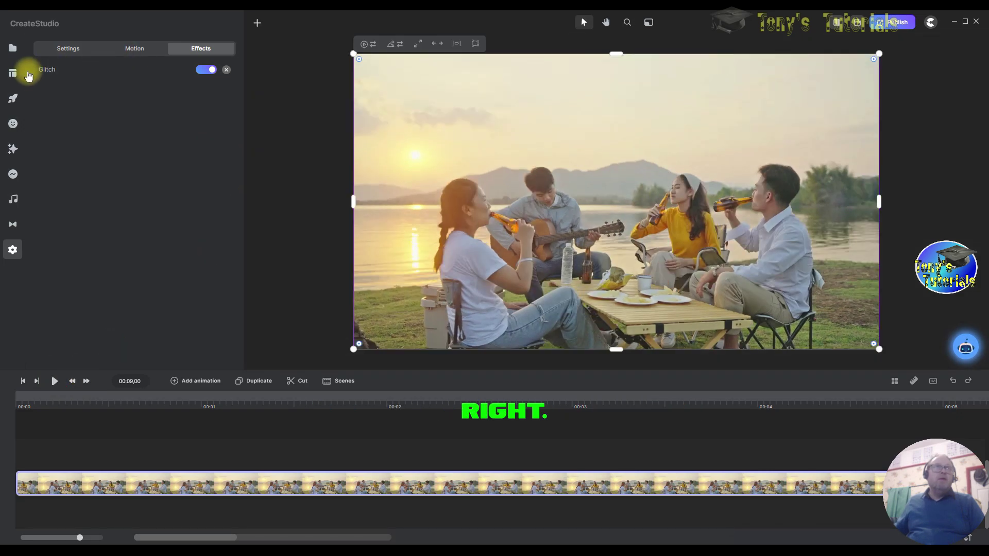
# Set the Glitch effect's Scatter Strength to 5% and replay the clip from the beginning.
pyautogui.click(58, 75)
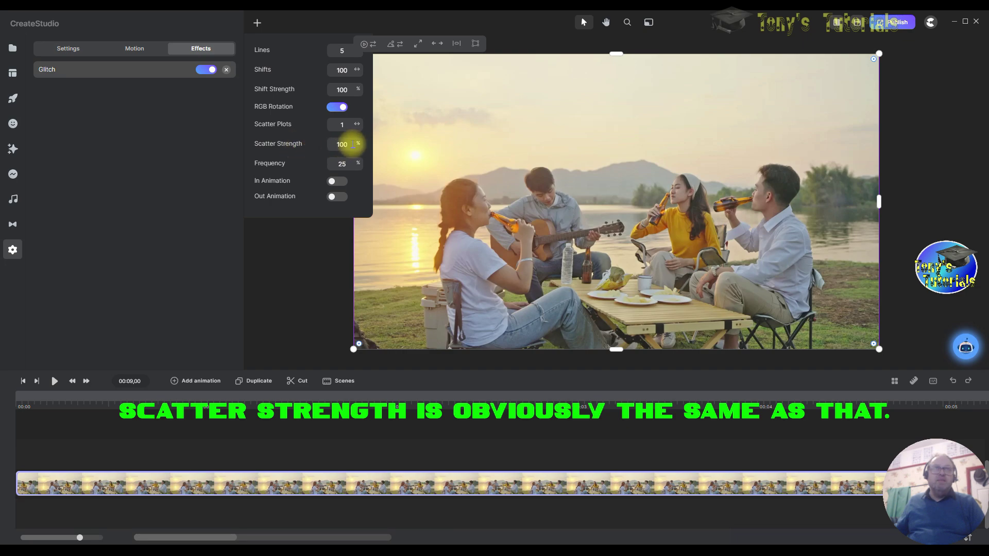
pyautogui.moveTo(352, 143); pyautogui.dragTo(335, 145)
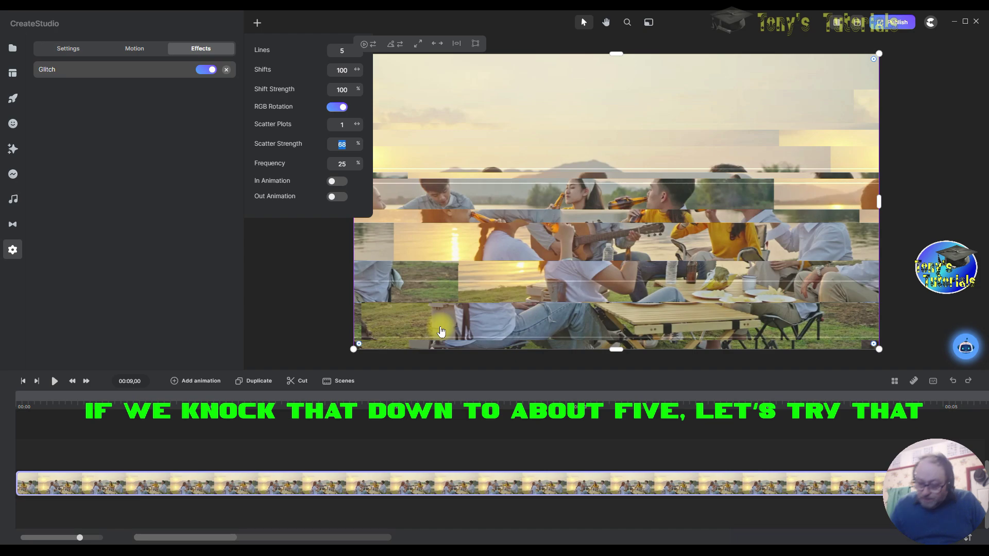
pyautogui.write('5')
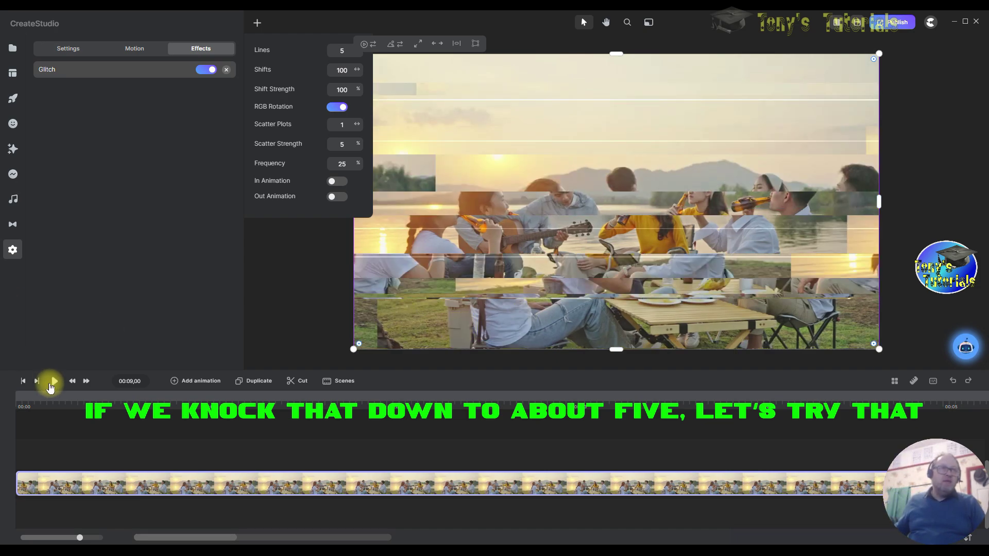
pyautogui.click(23, 381)
pyautogui.press('space')
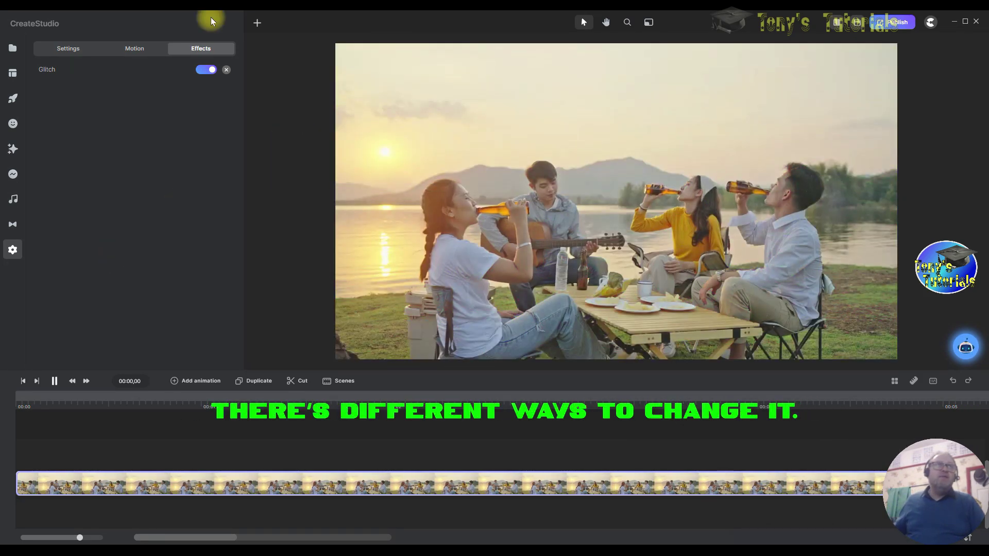
# Set the Glitch effect's Scatter Strength to 100% and its Scatter Plots to 5.
pyautogui.click(133, 78)
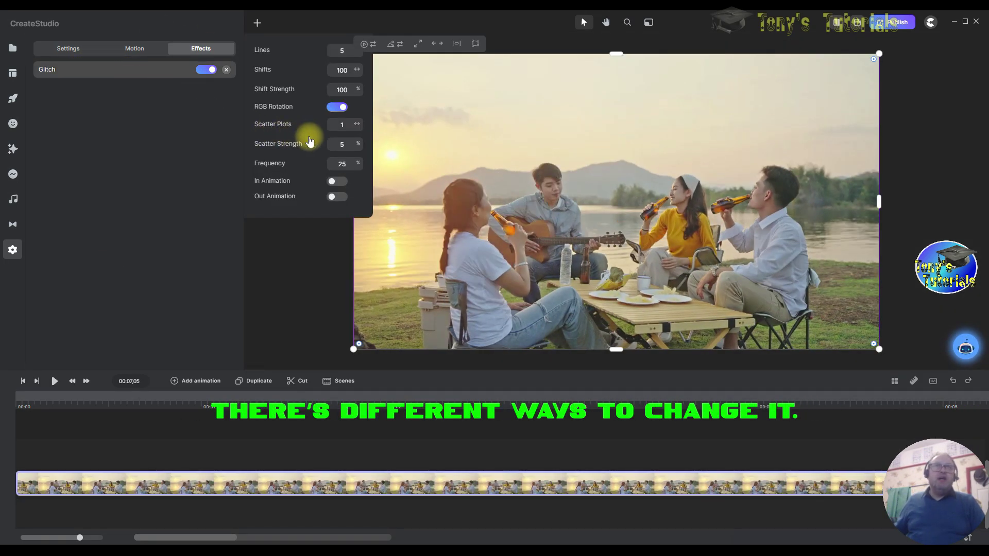
pyautogui.doubleClick(350, 143)
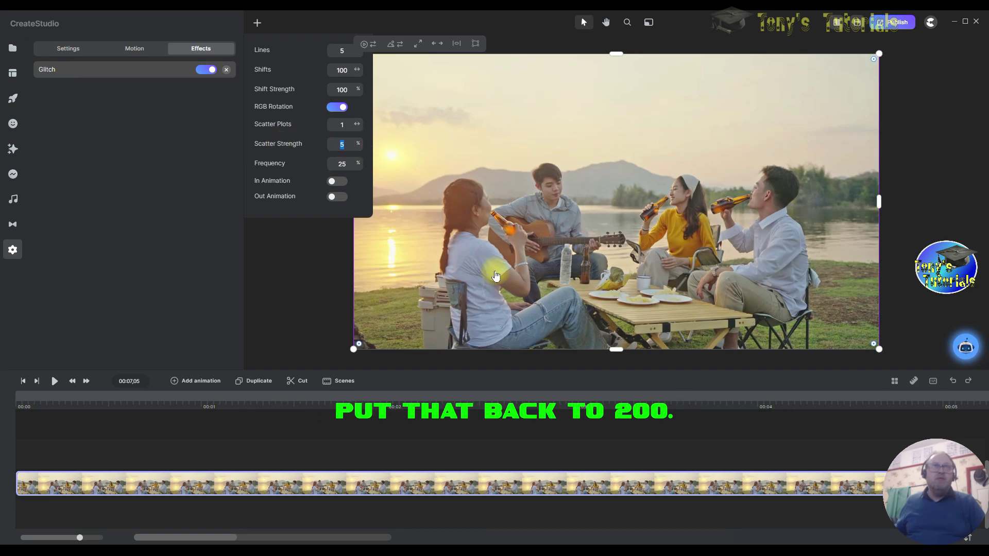
pyautogui.write('100')
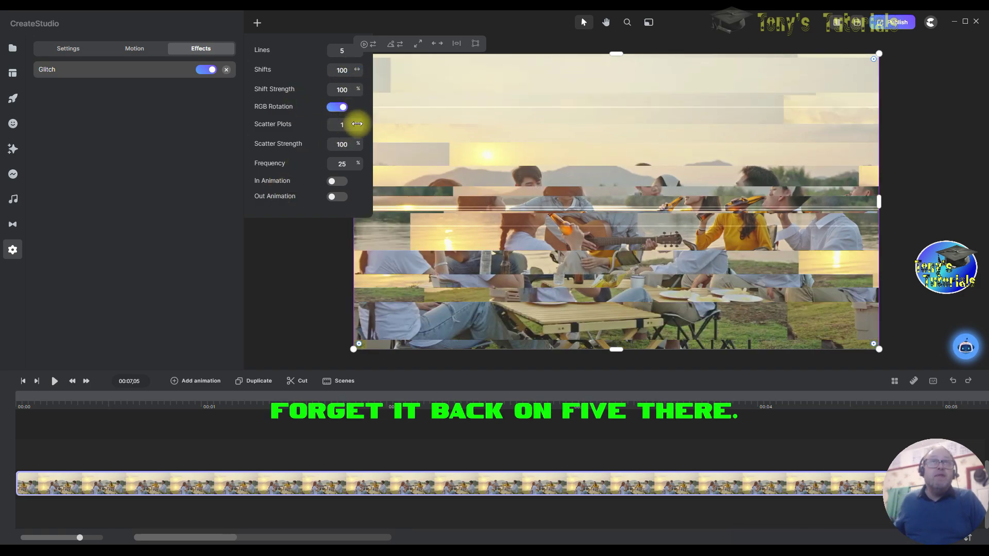
pyautogui.moveTo(359, 124); pyautogui.dragTo(358, 123)
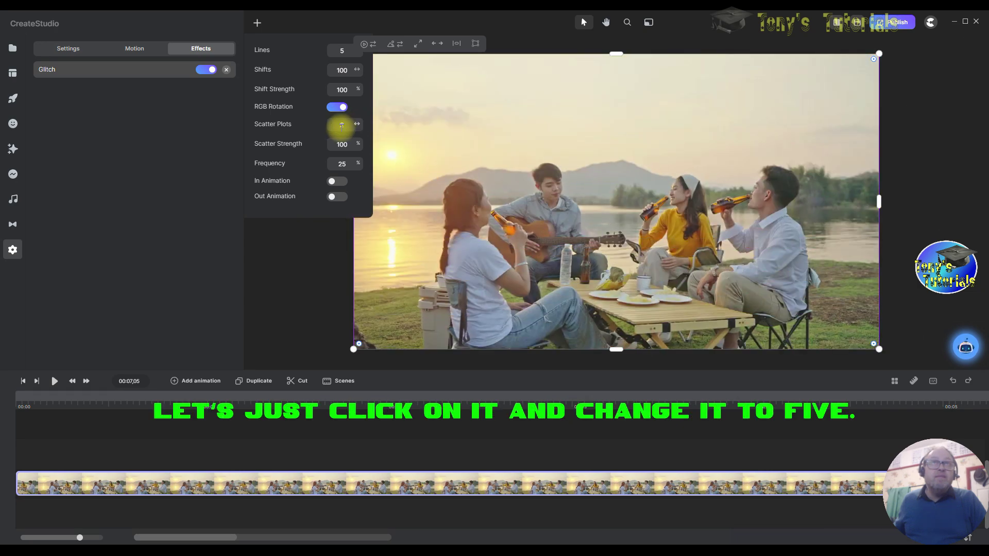
pyautogui.click(342, 125)
pyautogui.write('5')
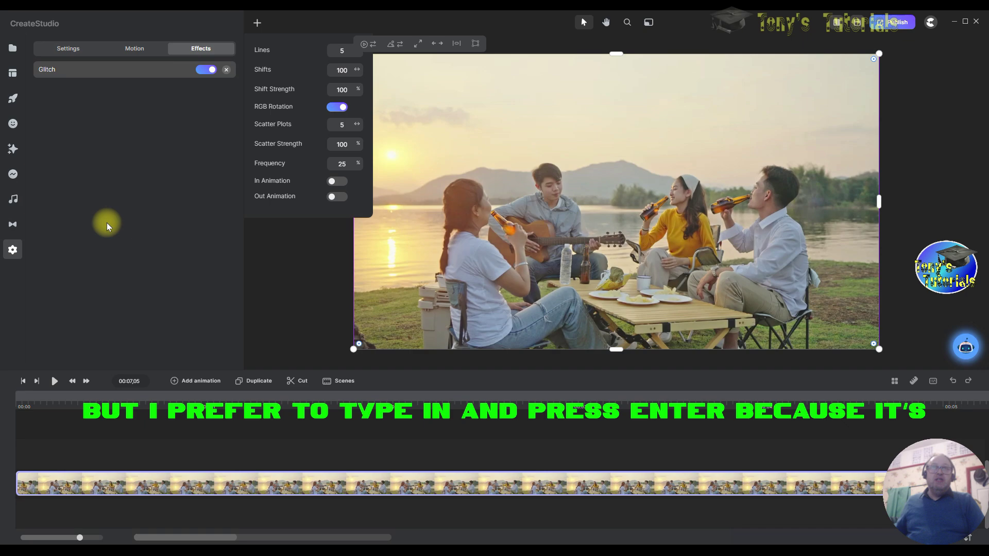
# With the playhead at 00:00,02, turn on the Glitch effect's In Animation, play the clip, and pause it.
pyautogui.click(22, 382)
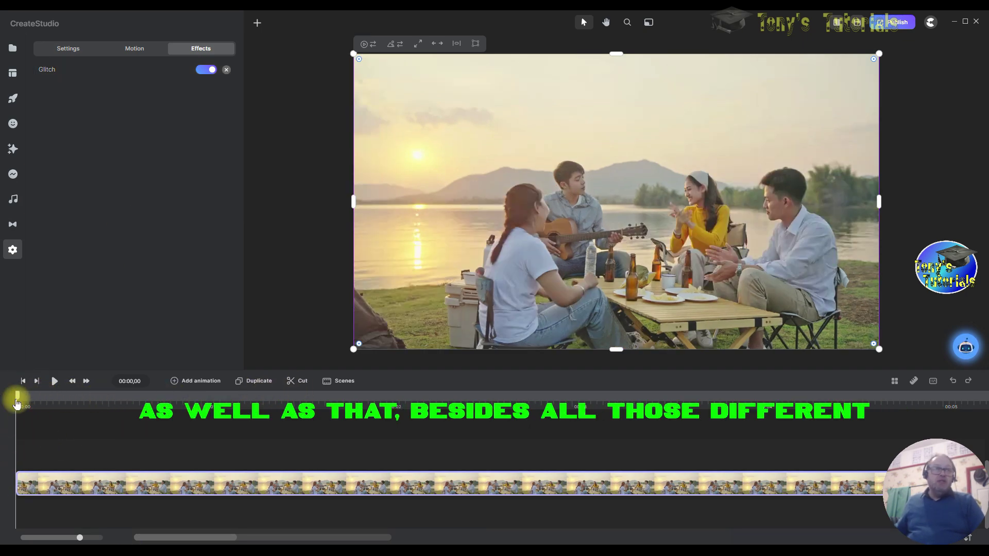
pyautogui.click(101, 73)
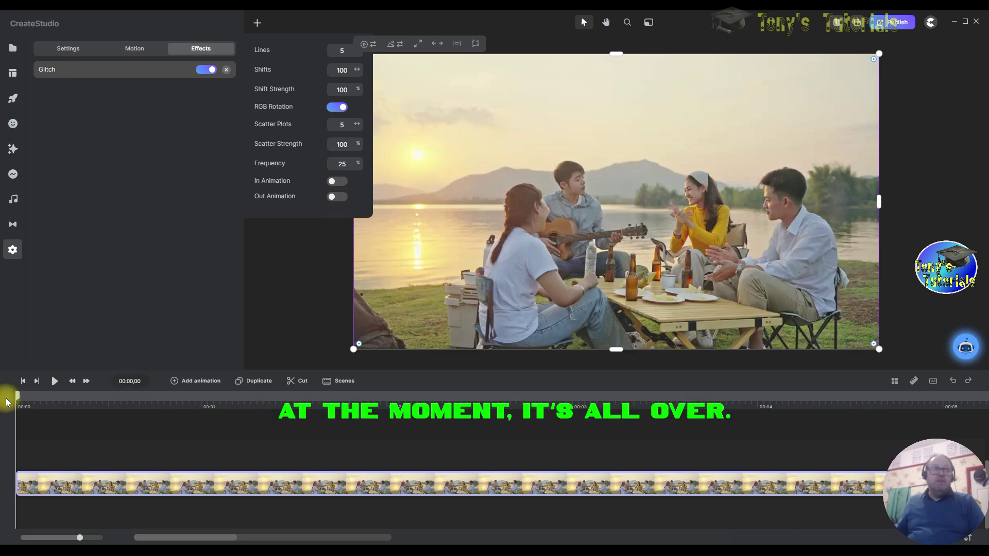
pyautogui.moveTo(17, 396)
pyautogui.mouseDown()
pyautogui.moveTo(269, 396)
pyautogui.moveTo(411, 381)
pyautogui.moveTo(97, 381)
pyautogui.moveTo(27, 394)
pyautogui.mouseUp()
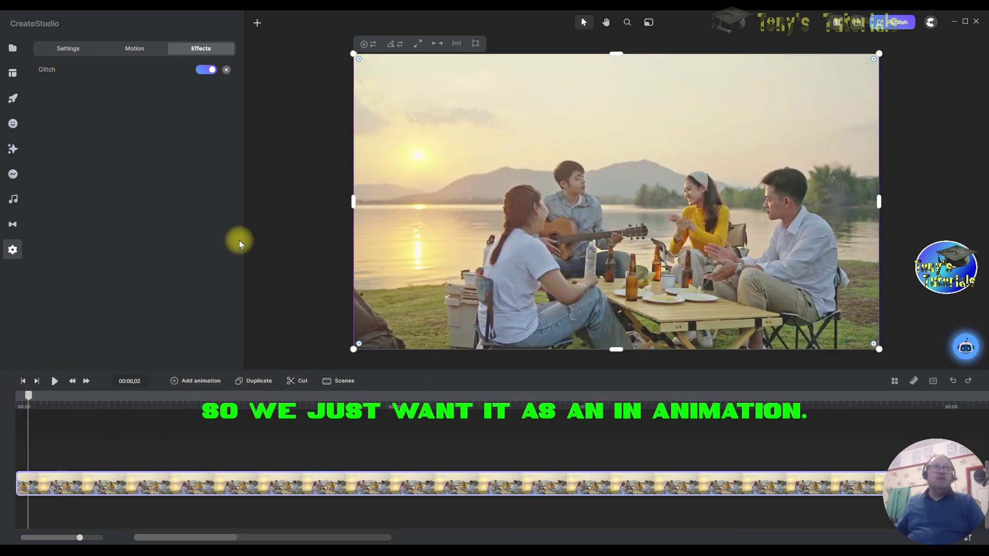
pyautogui.click(108, 71)
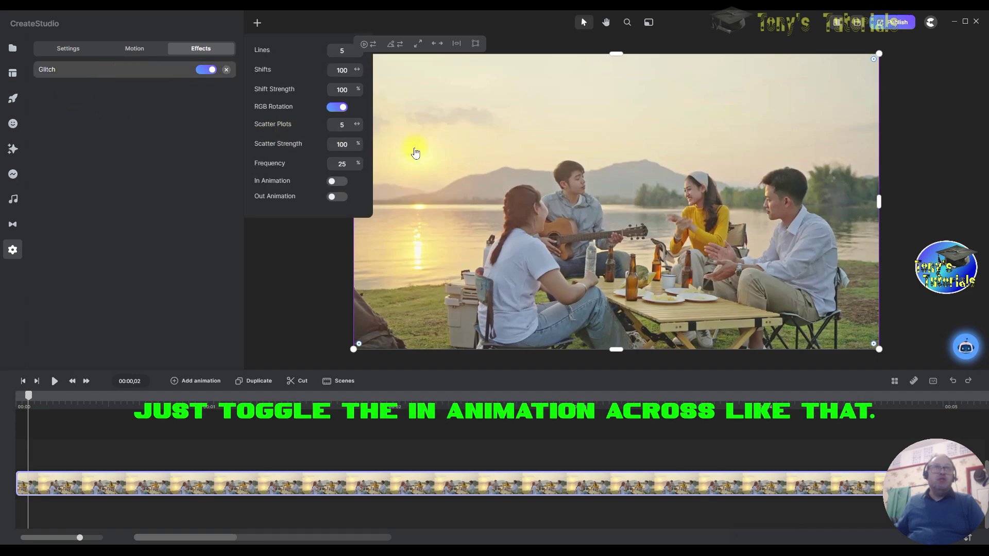
pyautogui.click(341, 183)
pyautogui.click(54, 381)
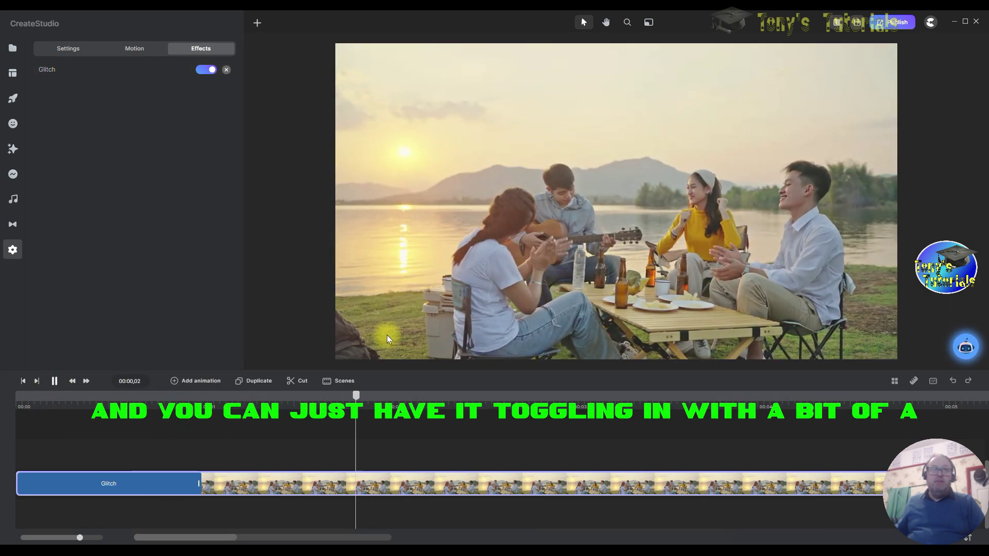
pyautogui.click(55, 382)
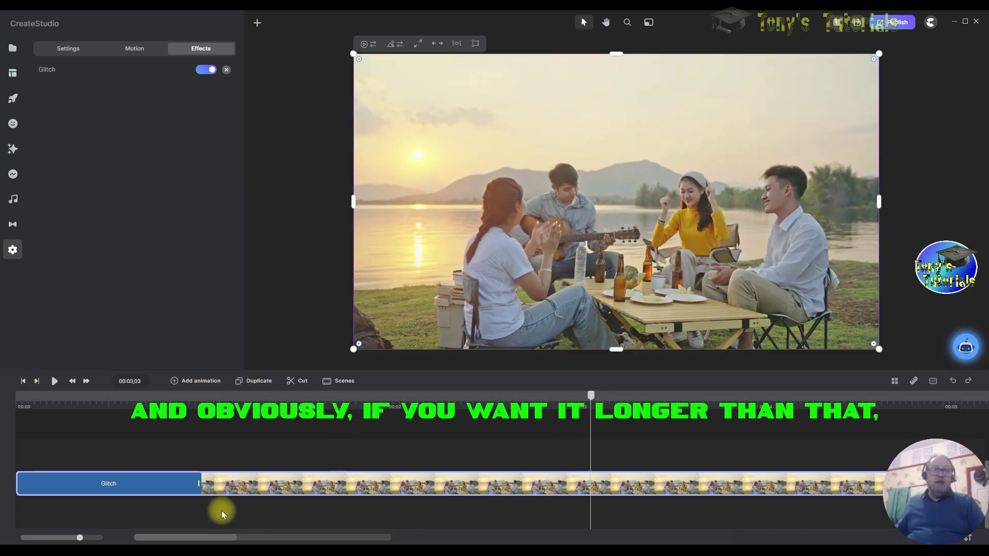
# Lengthen the Glitch in-animation on the timeline to about 2.7 seconds and play the clip from the beginning.
pyautogui.click(200, 485)
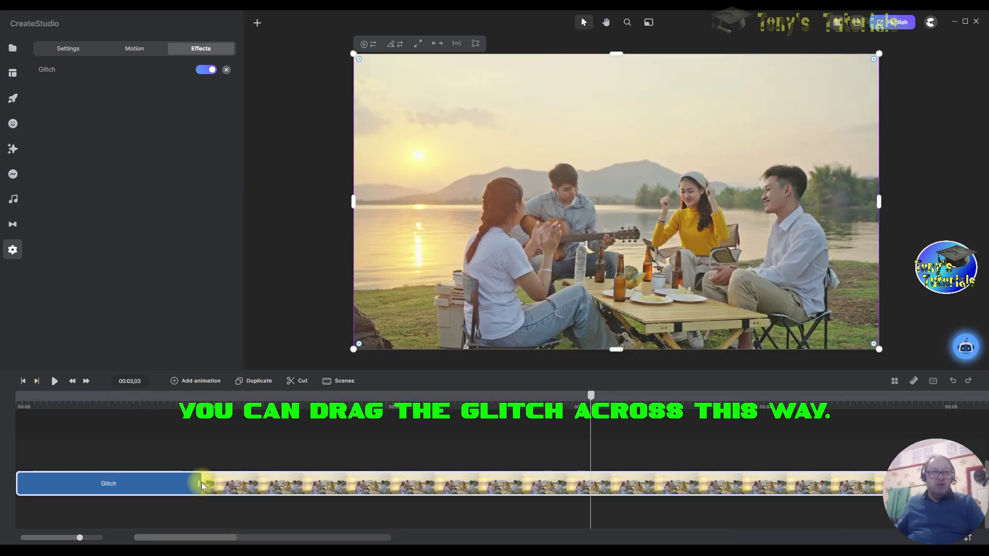
pyautogui.click(194, 487)
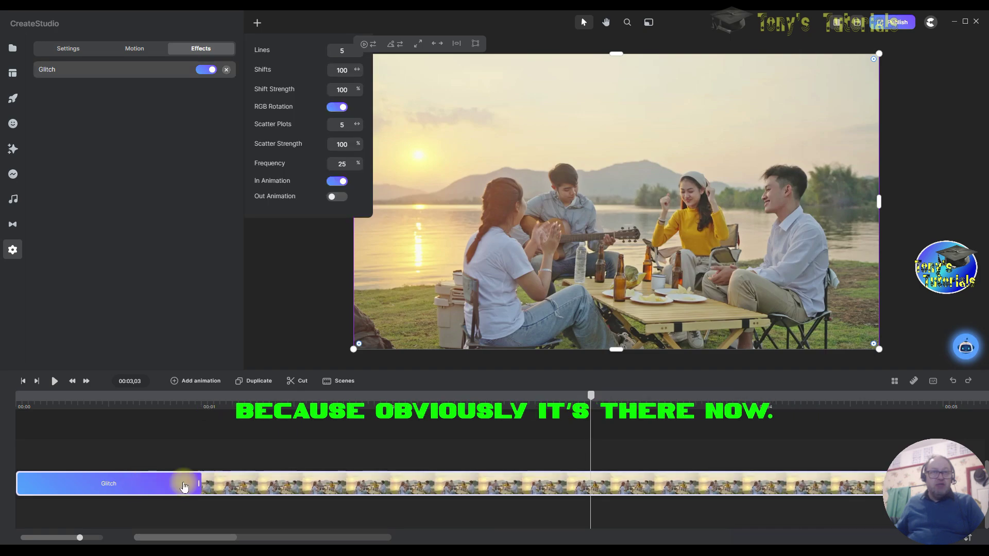
pyautogui.moveTo(200, 482); pyautogui.dragTo(503, 484)
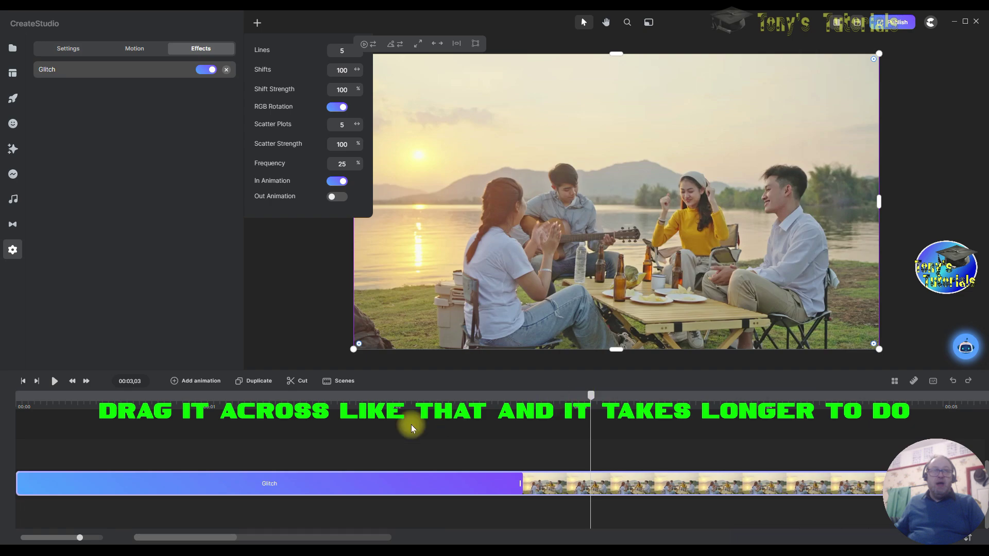
pyautogui.click(24, 381)
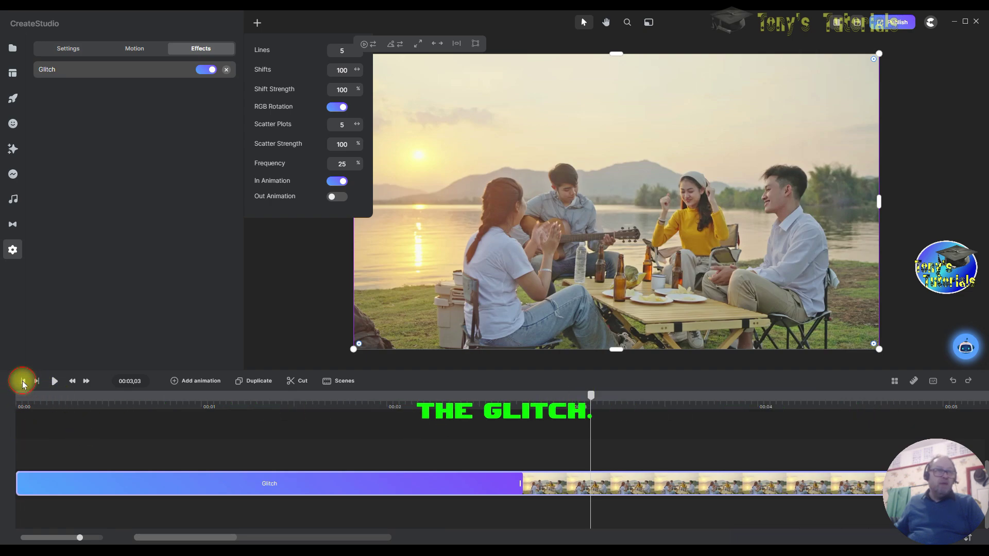
pyautogui.click(55, 382)
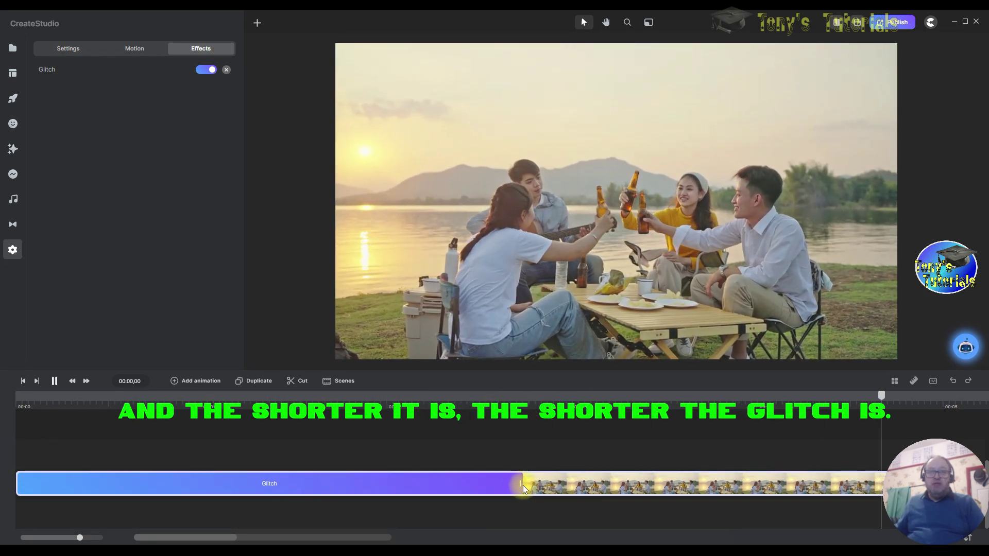
# Shorten the Glitch in-animation to about 0.2 seconds, replay the clip from the beginning, and extend the animation to about 1.1 seconds.
pyautogui.moveTo(517, 483); pyautogui.dragTo(61, 482)
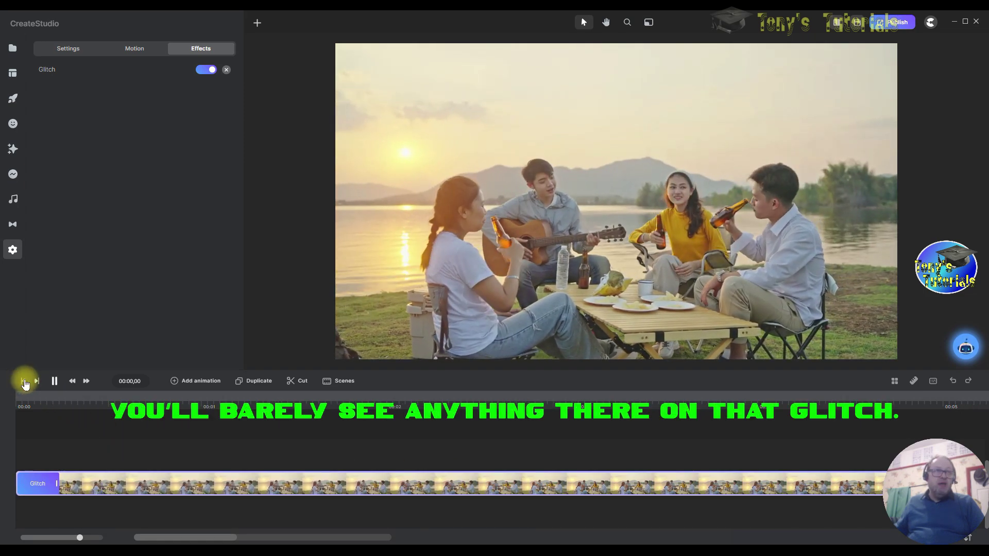
pyautogui.click(25, 382)
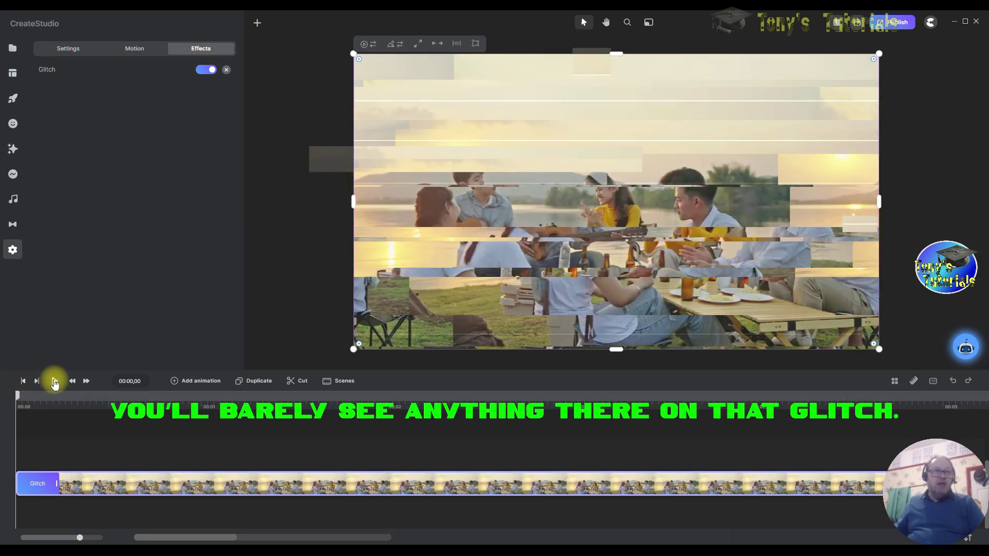
pyautogui.press('space')
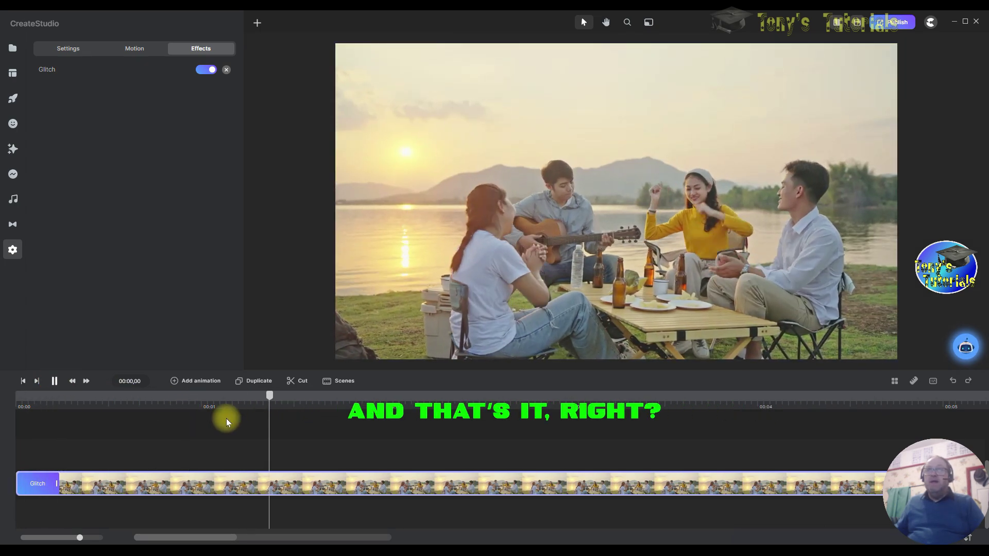
pyautogui.moveTo(58, 483); pyautogui.dragTo(198, 482)
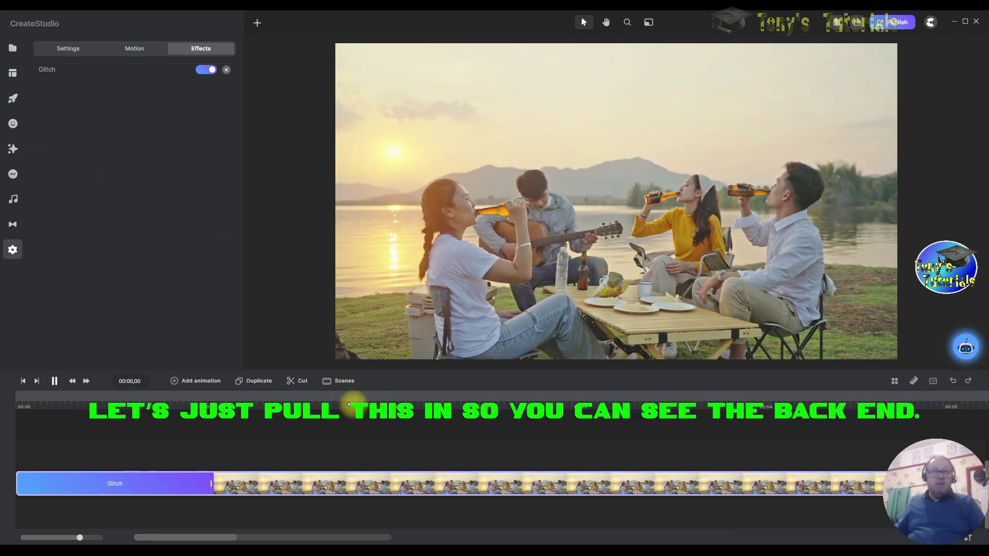
# Pause playback at 00:05,16 and turn on the Glitch effect's Out Animation for the clip.
pyautogui.scroll(-5, 370, 400)
pyautogui.press('space')
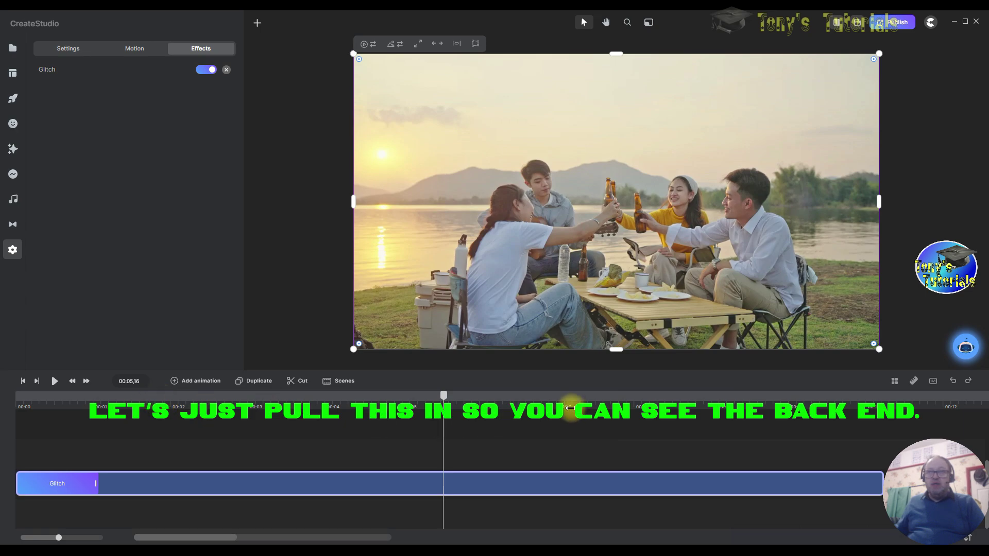
pyautogui.scroll(-5, 570, 407)
pyautogui.scroll(3, 548, 404)
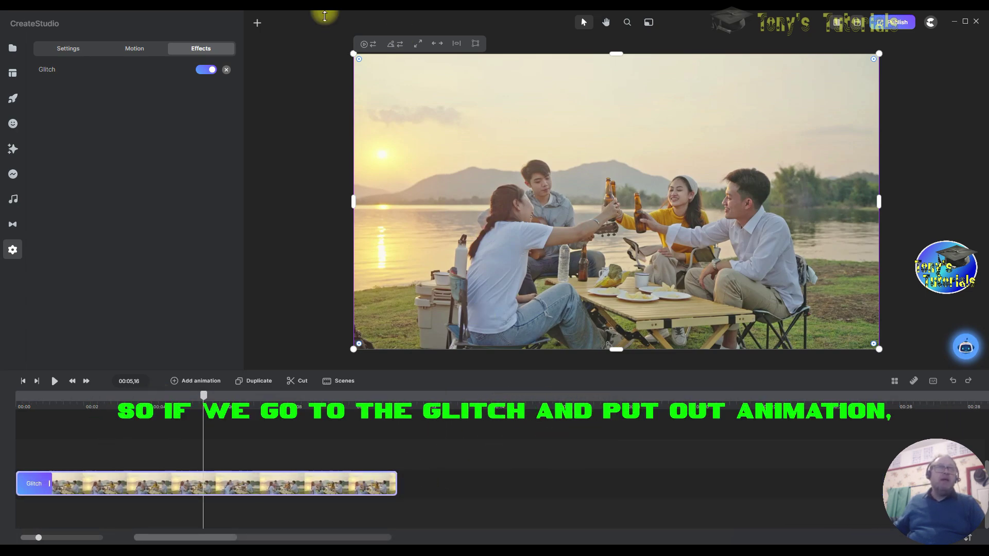
pyautogui.click(111, 69)
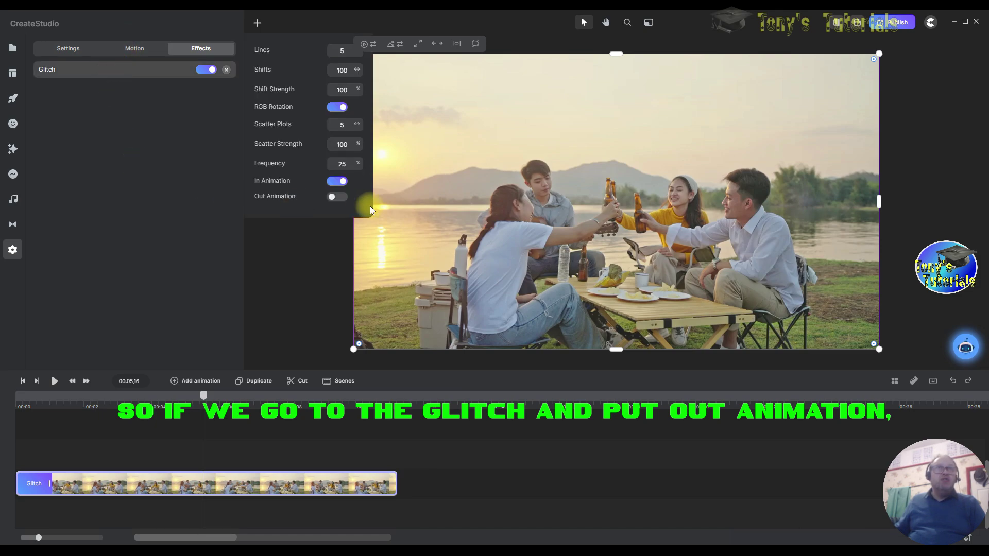
pyautogui.click(342, 197)
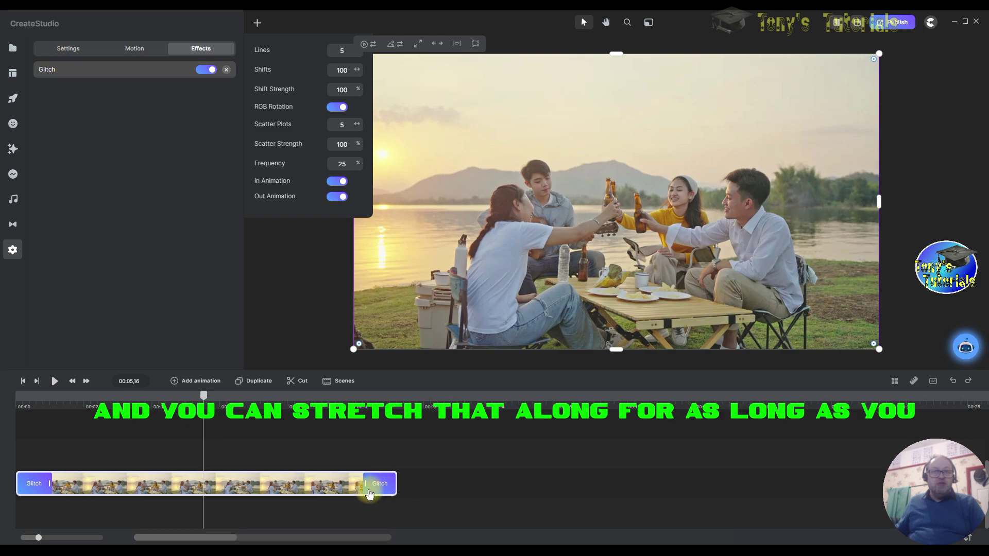
# Extend the Glitch out-animation to about 3.2 seconds and the in-animation to about 2.2 seconds, placing the playhead at 00:08,07.
pyautogui.moveTo(327, 485); pyautogui.dragTo(275, 486)
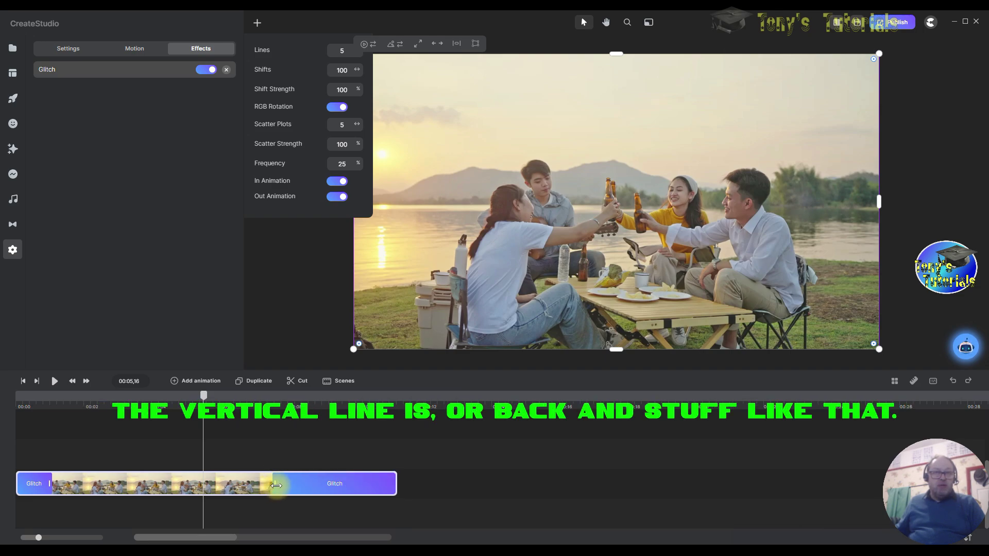
pyautogui.moveTo(277, 485)
pyautogui.mouseDown()
pyautogui.moveTo(331, 485)
pyautogui.moveTo(293, 487)
pyautogui.mouseUp()
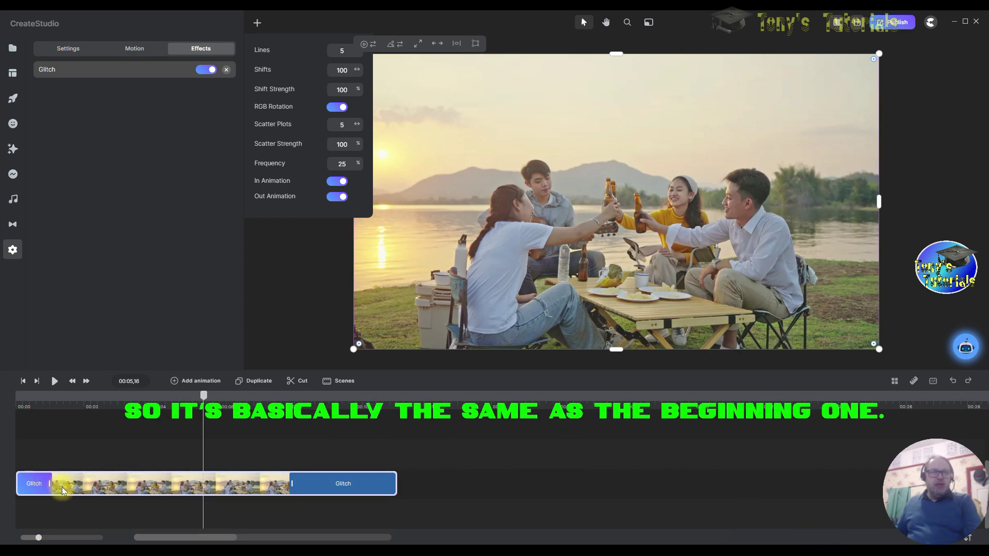
pyautogui.moveTo(48, 481); pyautogui.dragTo(92, 483)
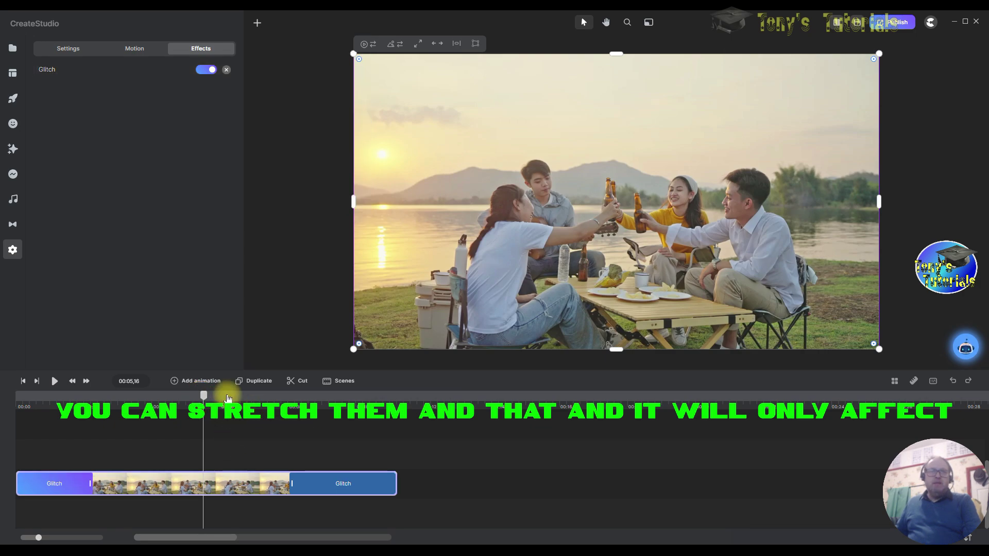
pyautogui.moveTo(209, 400); pyautogui.dragTo(295, 397)
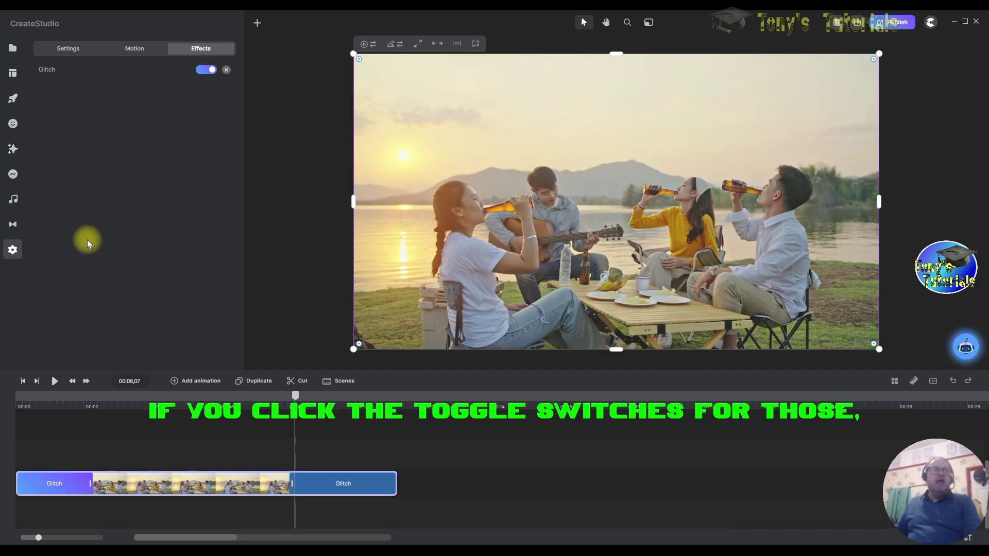
# Turn off the Glitch effect's In Animation and Out Animation on the picnic video, and scrub to 00:10,12.
pyautogui.click(125, 69)
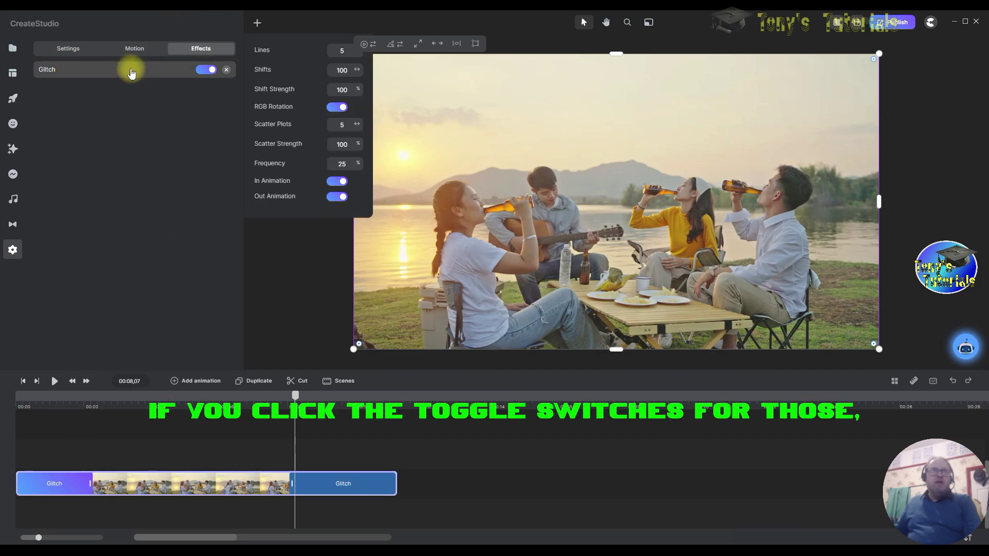
pyautogui.click(338, 198)
pyautogui.click(338, 182)
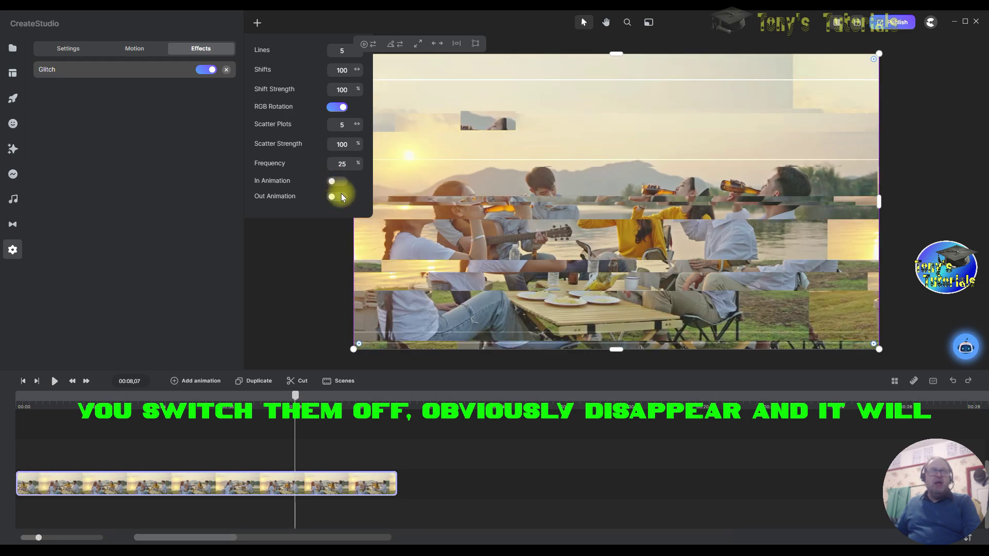
pyautogui.moveTo(297, 401); pyautogui.dragTo(370, 431)
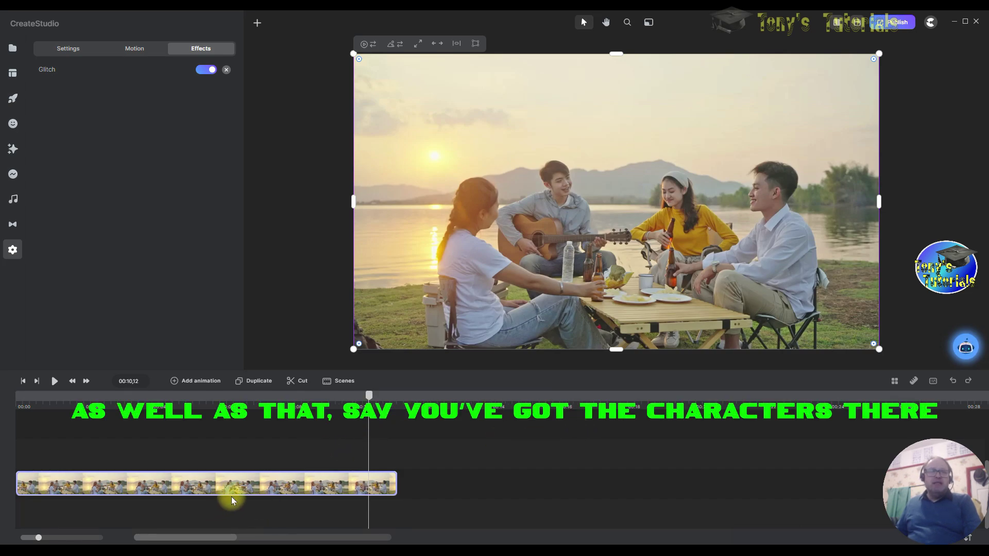
# Return the playhead to the start and remove the Glitch effect from the picnic video.
pyautogui.click(235, 74)
pyautogui.click(366, 402)
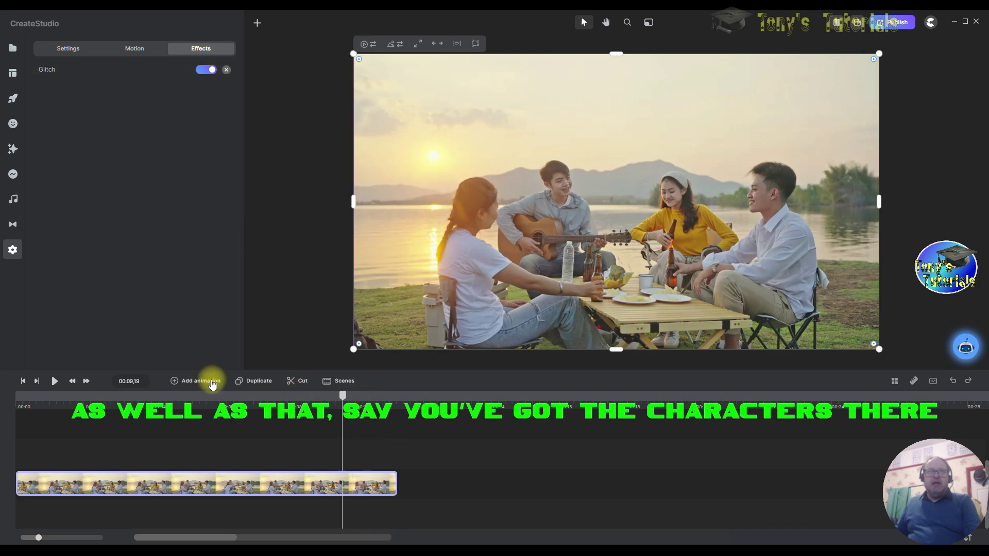
pyautogui.click(23, 381)
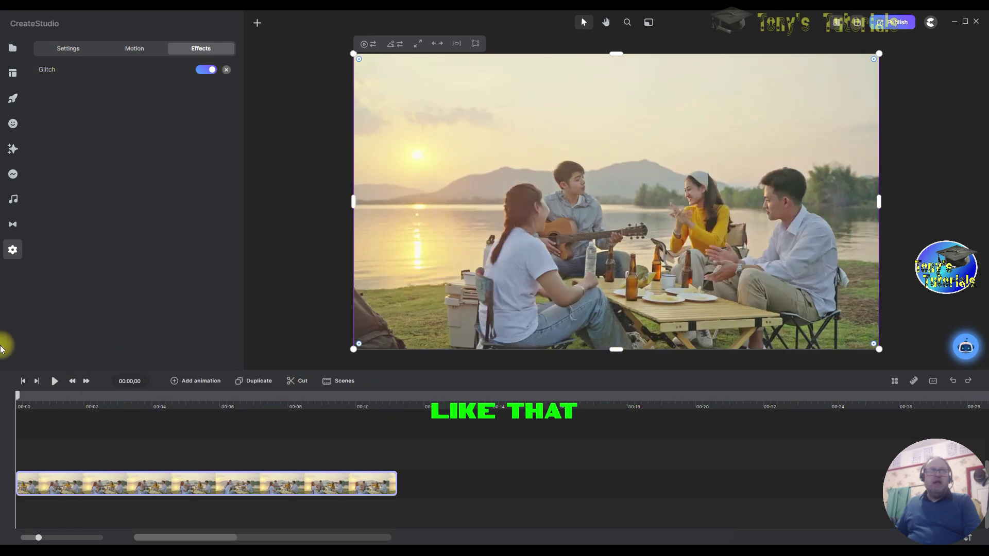
pyautogui.click(228, 71)
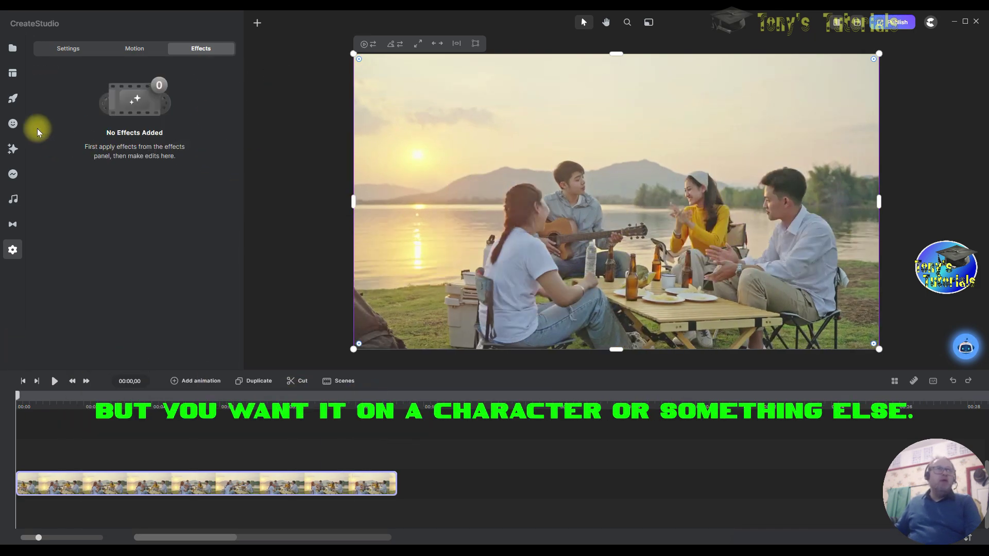
# Add the male character in the brown sweater and purple trousers to the scene above the video.
pyautogui.click(16, 99)
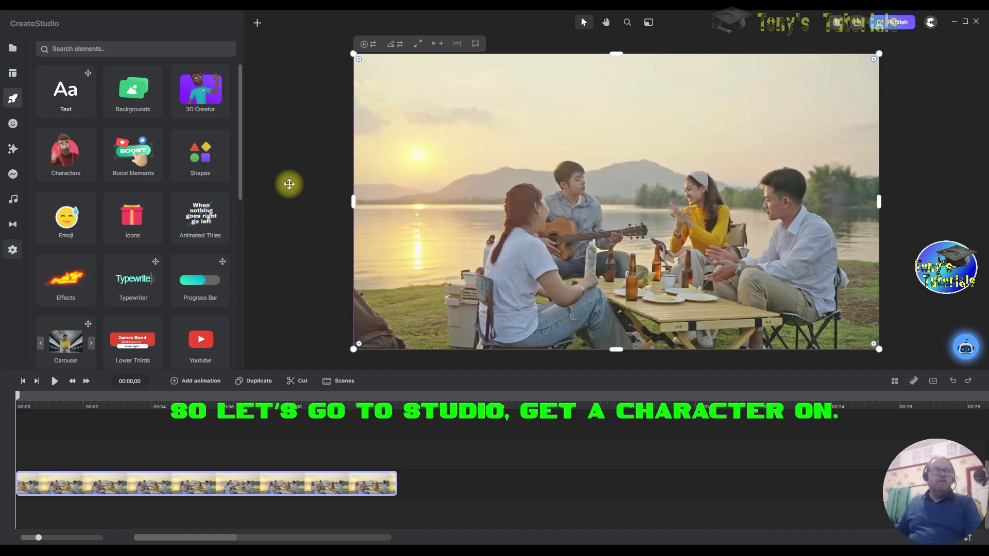
pyautogui.click(65, 155)
pyautogui.moveTo(77, 170); pyautogui.dragTo(453, 294)
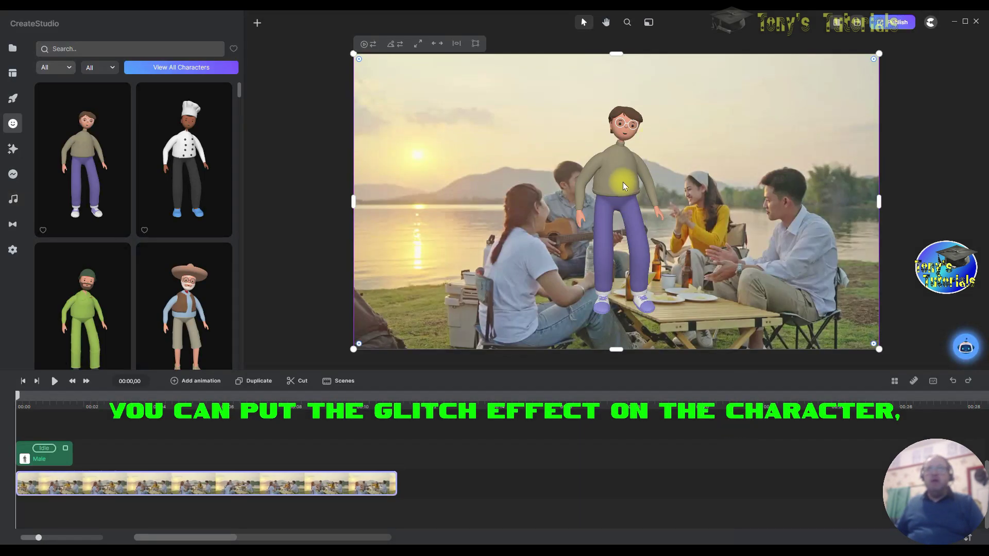
# Move the character to the left side of the scene and extend its clip to about 10.7 seconds.
pyautogui.click(627, 183)
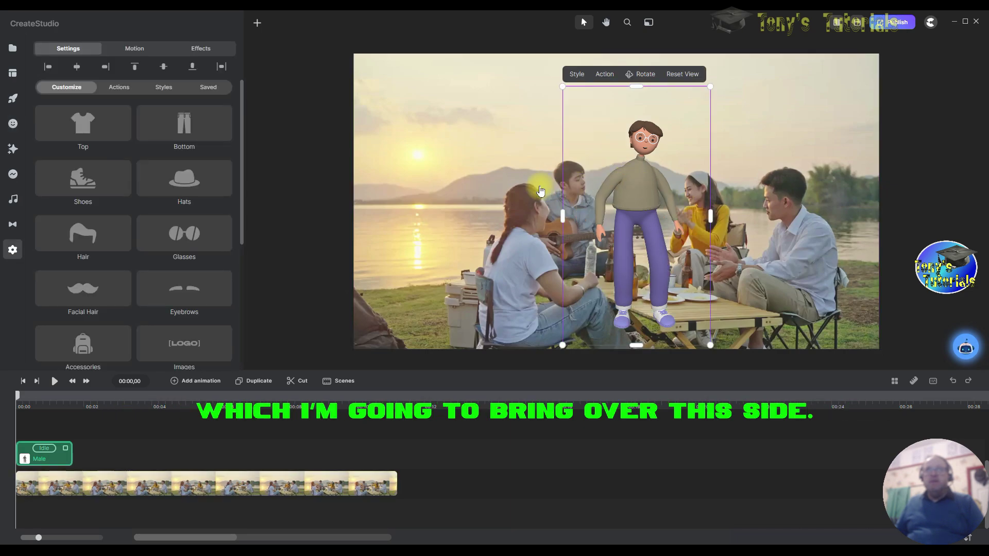
pyautogui.moveTo(680, 201); pyautogui.dragTo(418, 204)
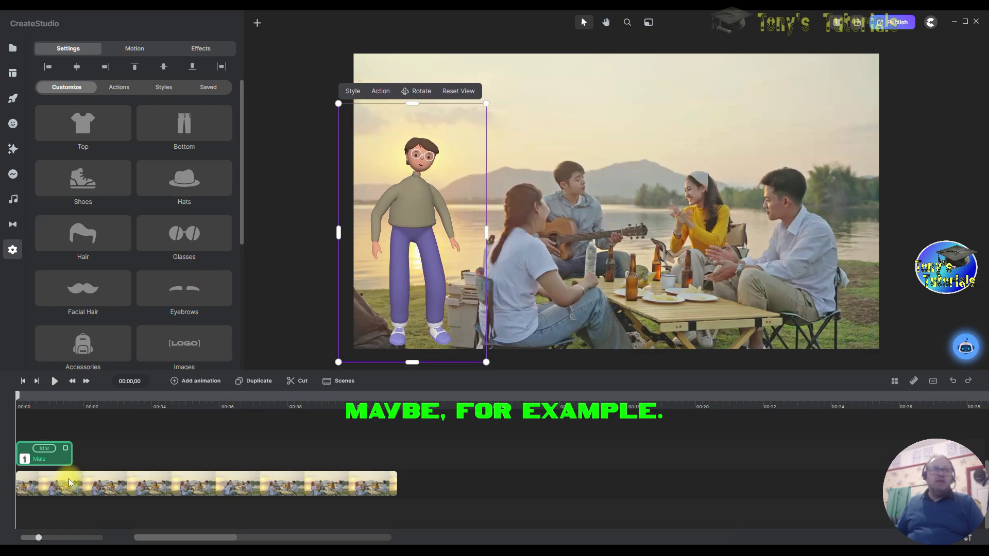
pyautogui.moveTo(65, 449); pyautogui.dragTo(378, 459)
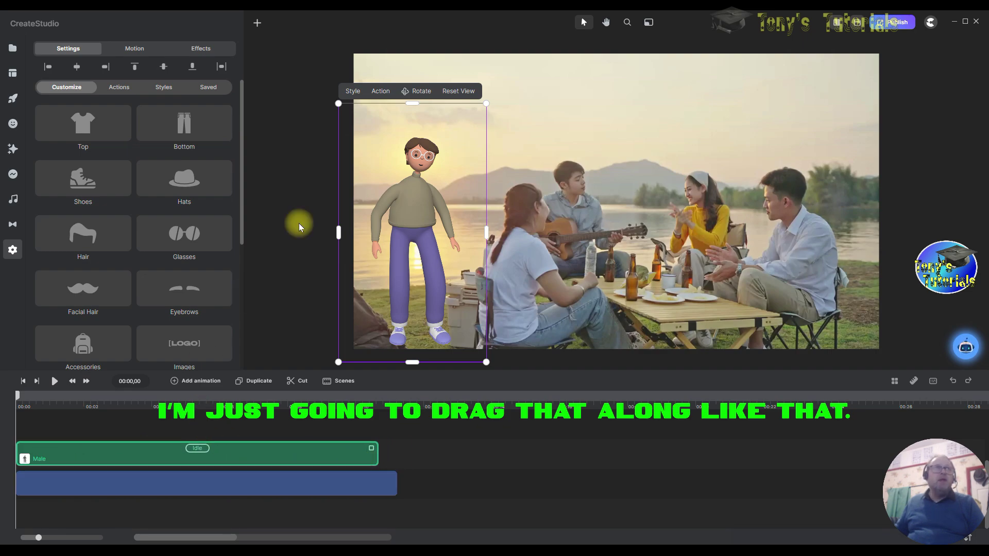
pyautogui.click(13, 150)
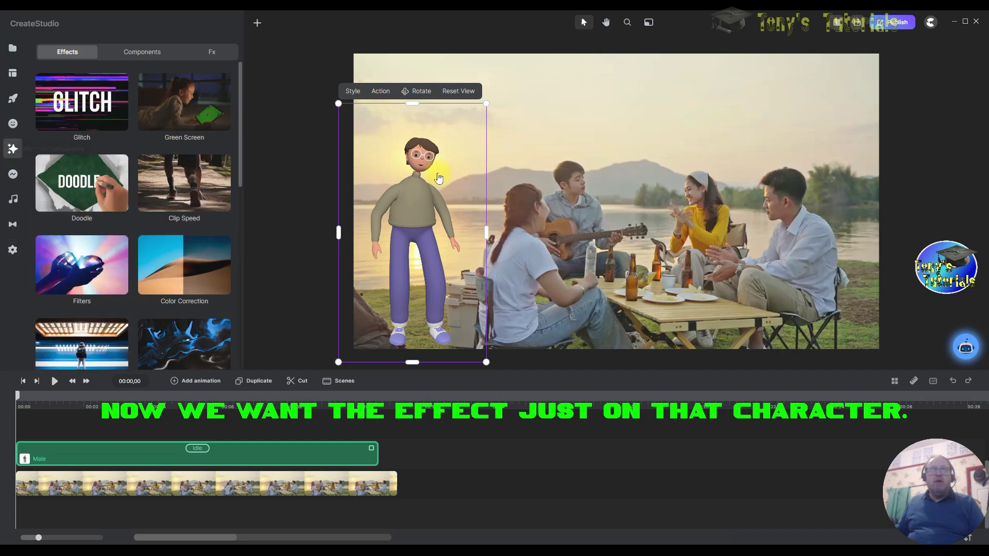
pyautogui.moveTo(111, 135); pyautogui.dragTo(430, 268)
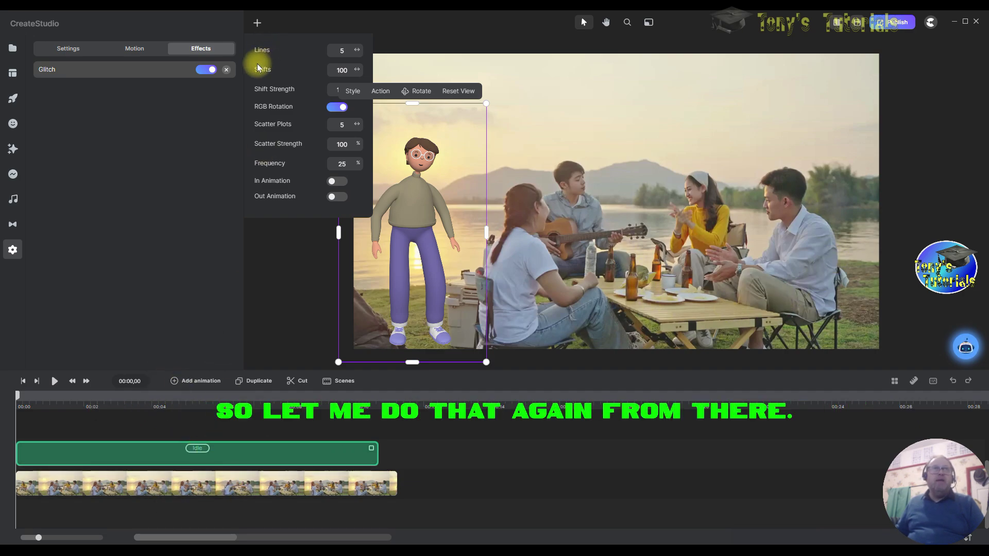
pyautogui.click(227, 71)
pyautogui.click(227, 71)
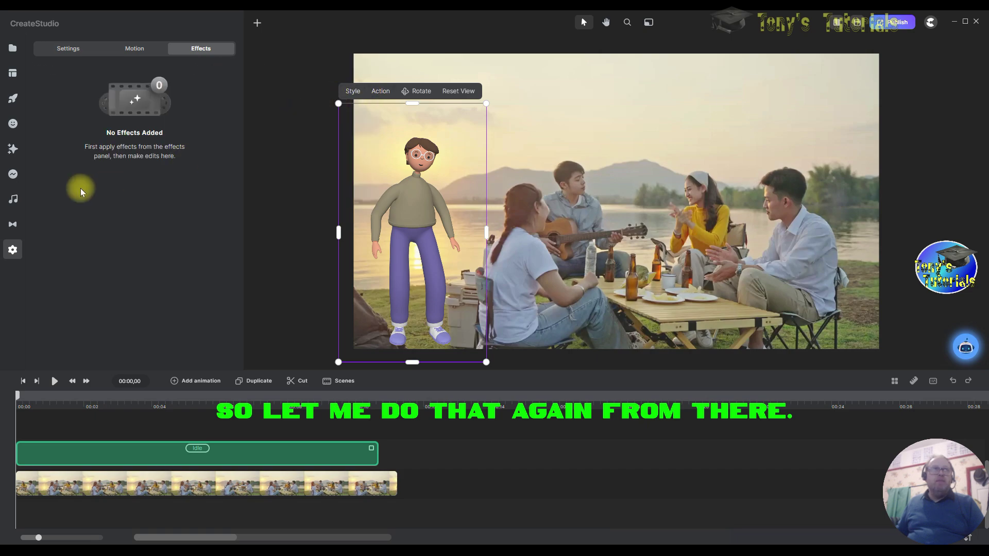
# Apply the Glitch effect to the male character's clip on the timeline.
pyautogui.click(13, 149)
pyautogui.moveTo(99, 103); pyautogui.dragTo(88, 443)
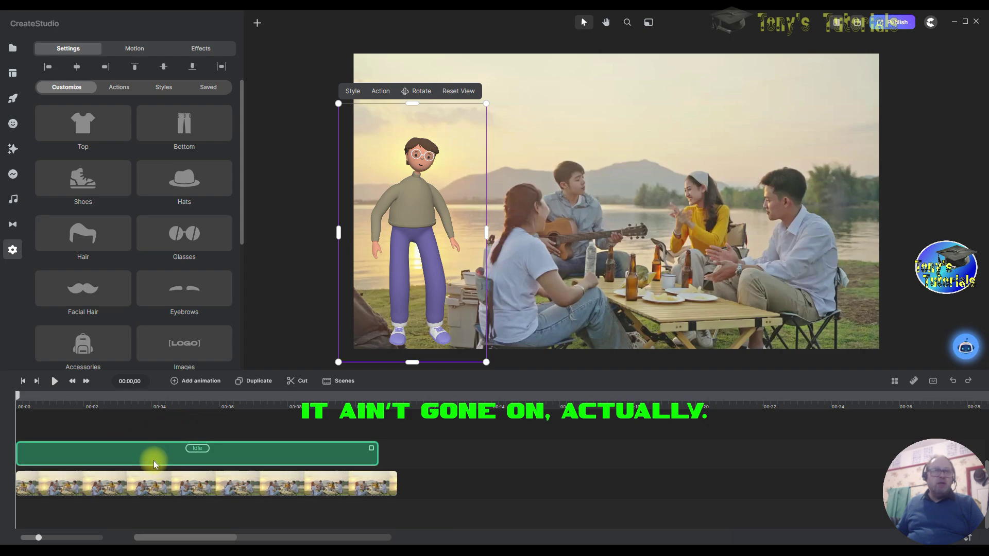
pyautogui.click(13, 150)
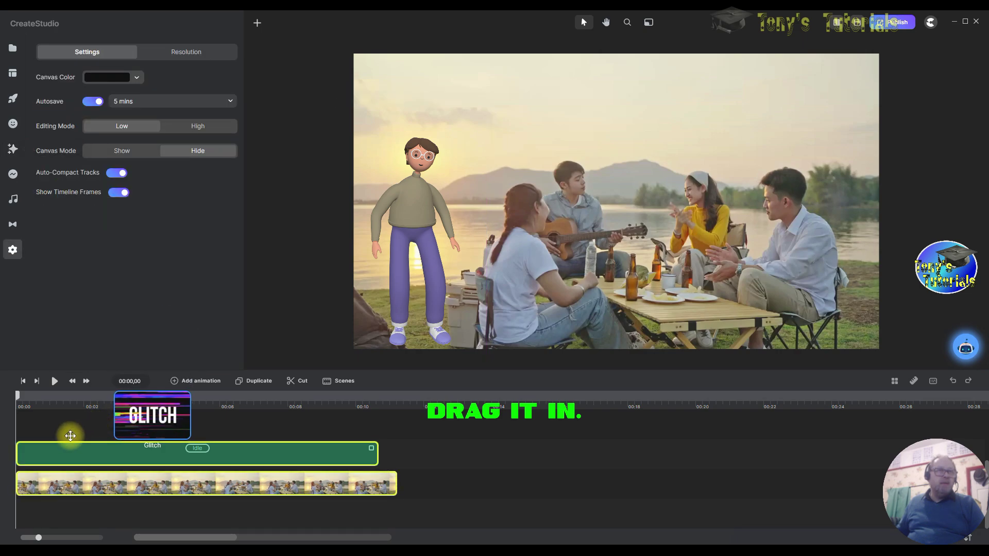
pyautogui.moveTo(474, 437); pyautogui.dragTo(70, 458)
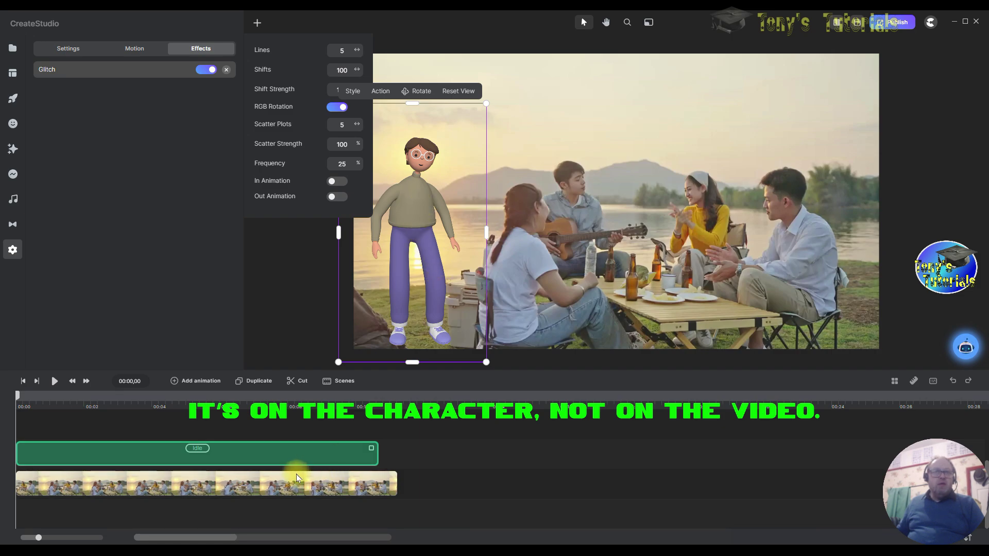
# Check which effects are applied to the picnic video and which to the character clip.
pyautogui.click(289, 489)
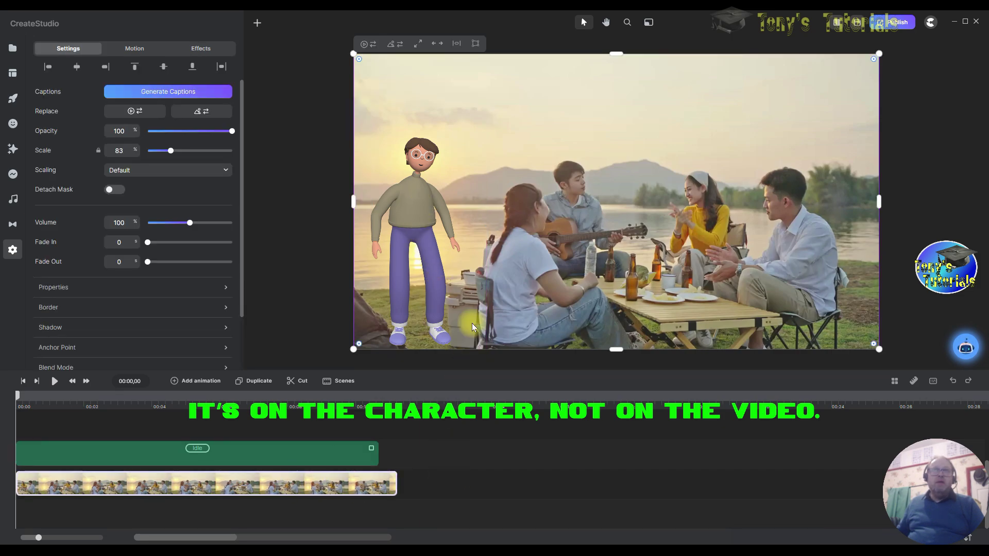
pyautogui.click(199, 49)
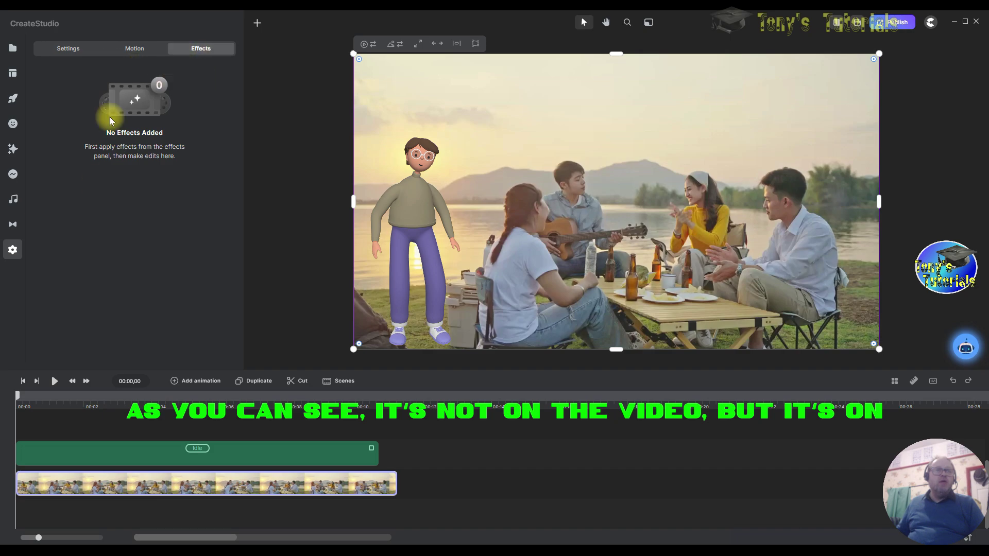
pyautogui.click(304, 455)
pyautogui.click(201, 49)
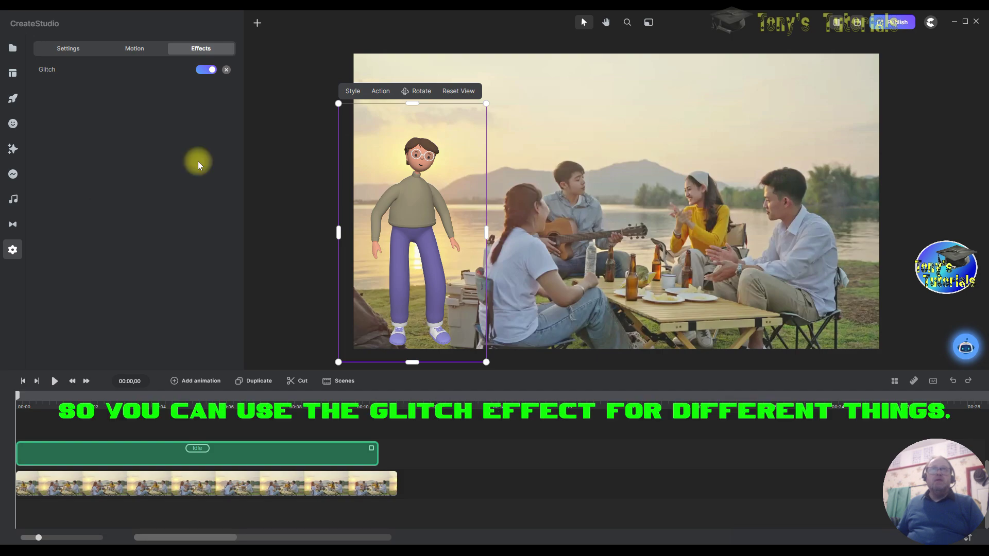
# Play the scene through with the Glitch effect on the character, and delete the character clip.
pyautogui.click(57, 382)
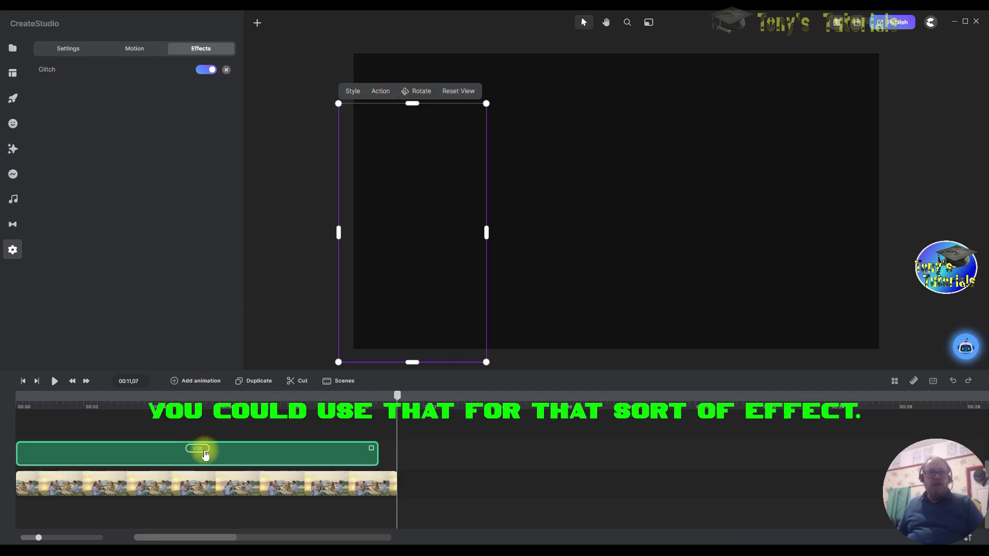
pyautogui.rightClick(290, 457)
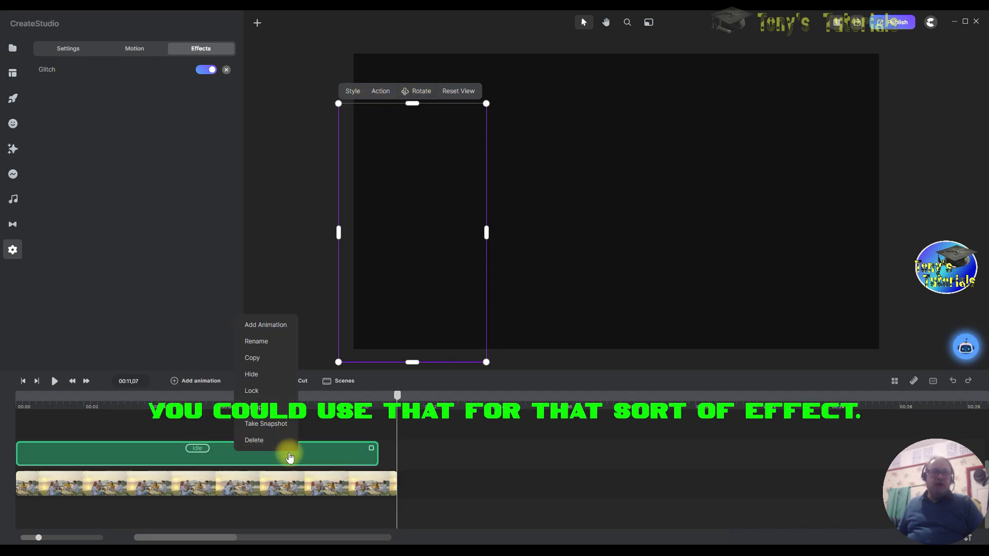
pyautogui.click(263, 442)
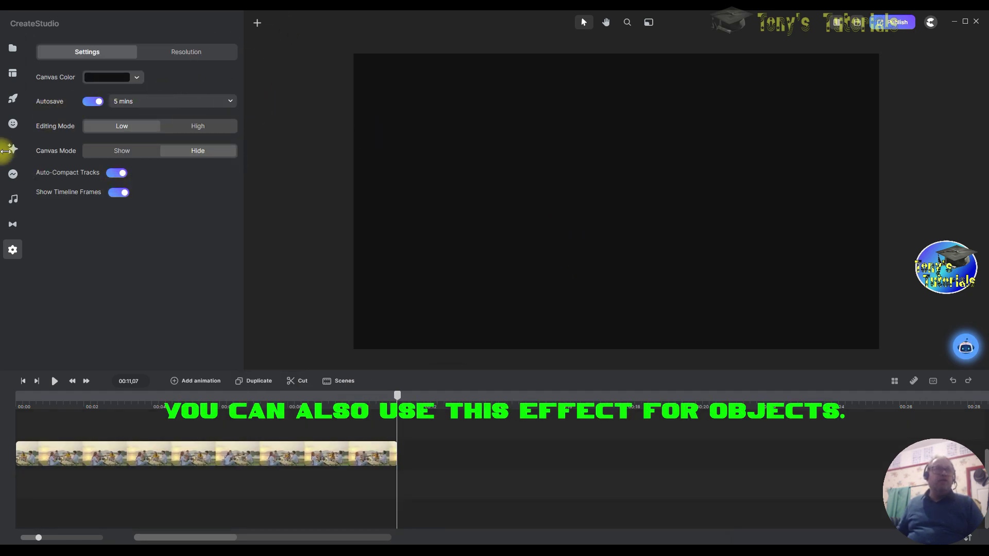
# Add the orange easel board icon to the timeline above the video, starting at about 5 seconds.
pyautogui.click(15, 124)
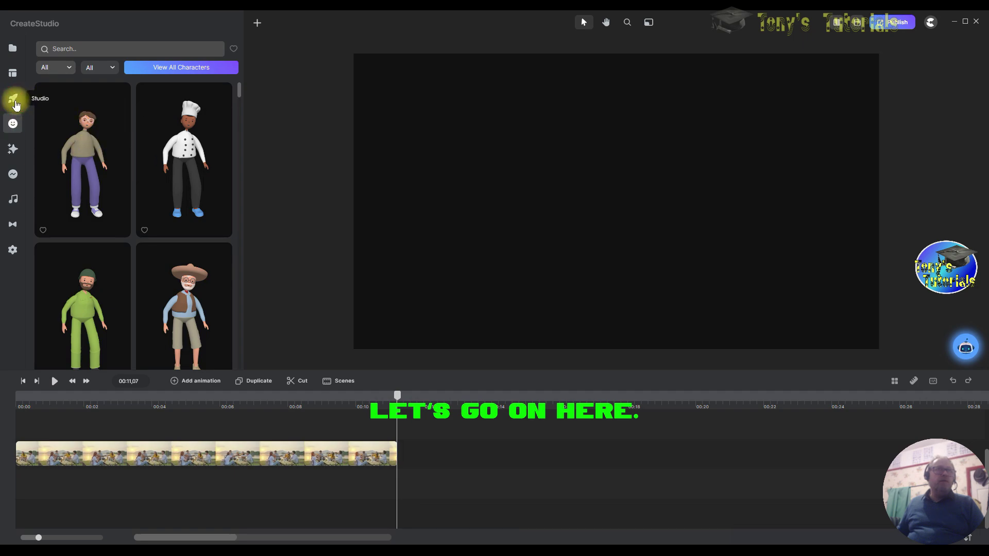
pyautogui.click(15, 101)
pyautogui.click(142, 223)
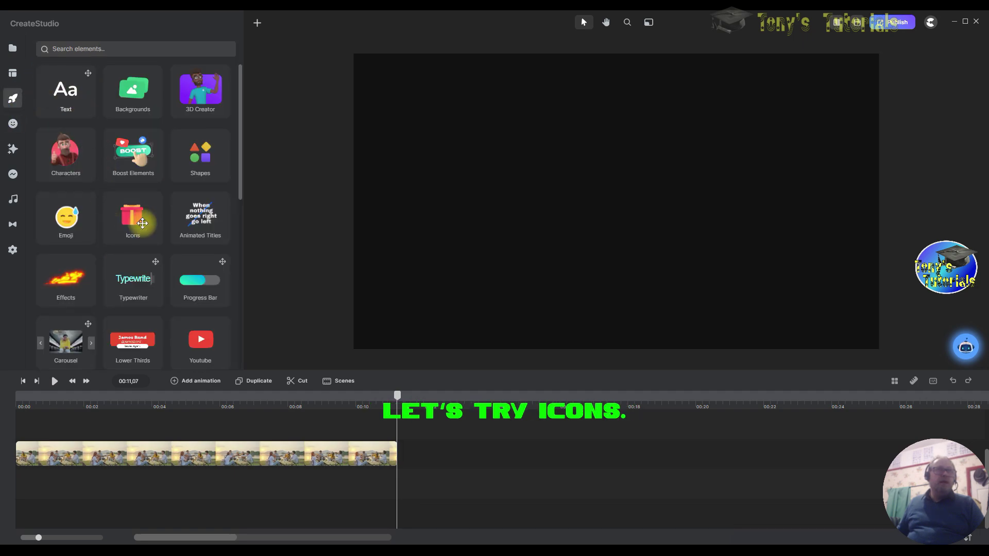
pyautogui.moveTo(93, 129); pyautogui.dragTo(431, 433)
pyautogui.moveTo(330, 450); pyautogui.dragTo(258, 458)
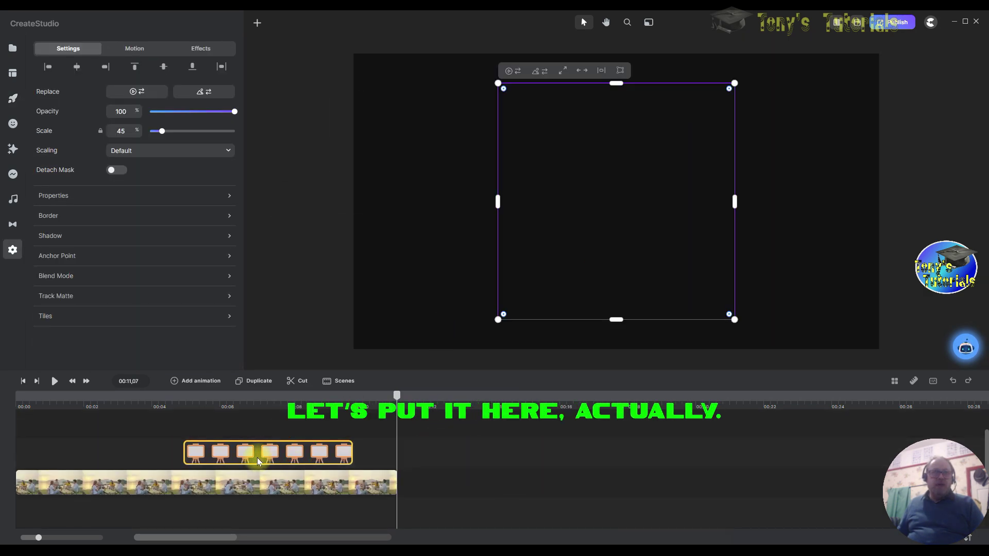
# Place the playhead at 00:04,26 and apply the Glitch effect to the easel board icon.
pyautogui.click(138, 406)
pyautogui.click(179, 406)
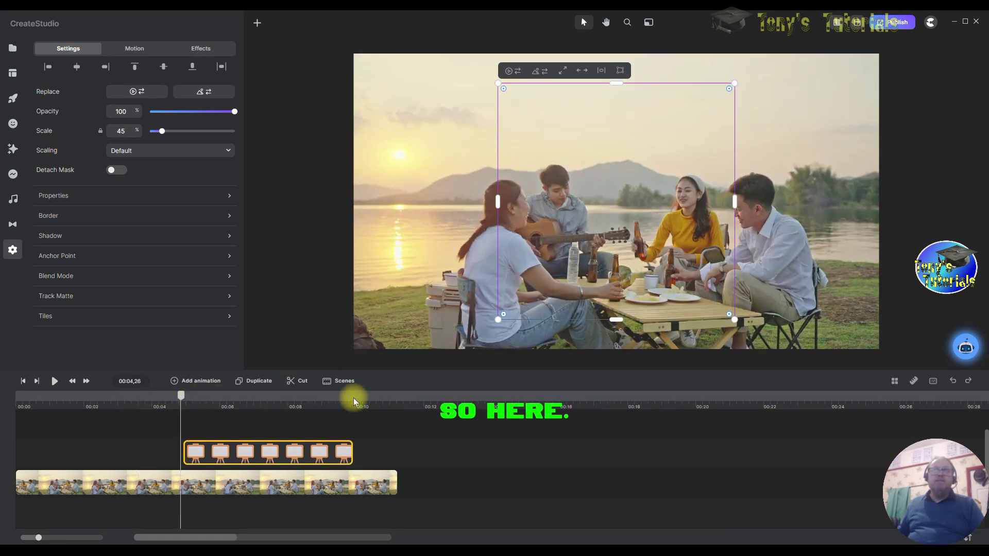
pyautogui.click(17, 151)
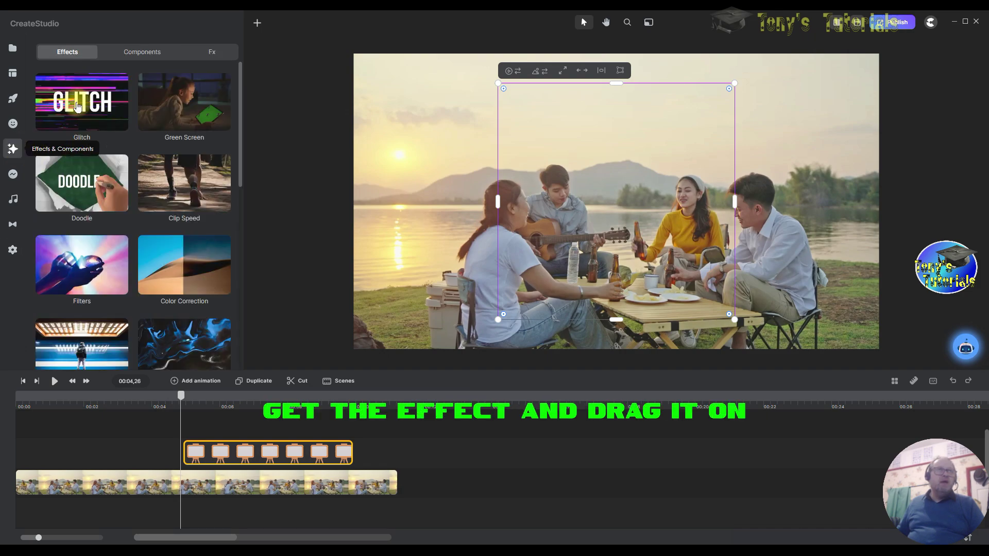
pyautogui.moveTo(81, 101); pyautogui.dragTo(594, 208)
pyautogui.moveTo(263, 403); pyautogui.dragTo(268, 460)
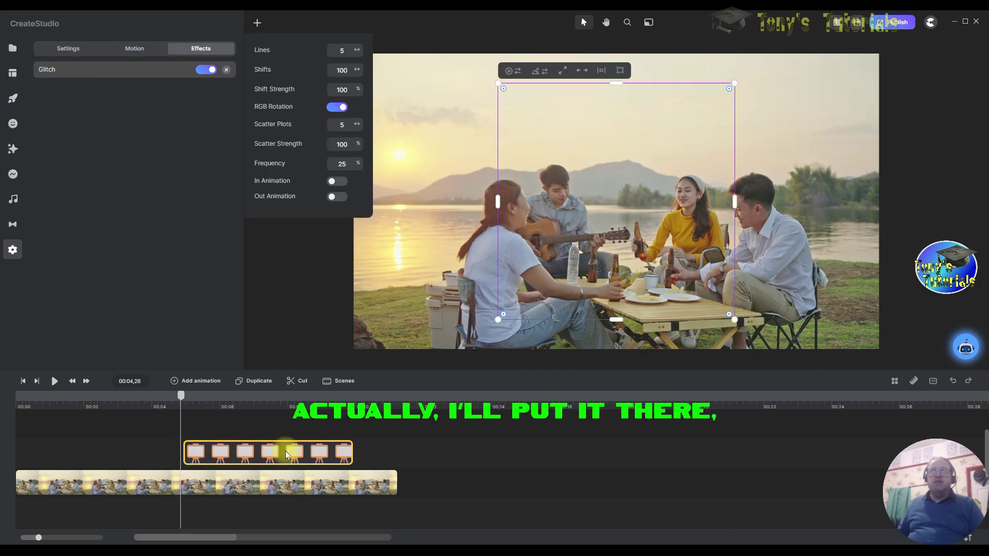
# Move the easel board to the lower-left of the scene at 00:05,27, and scrub to 00:09,07 to preview the glitch.
pyautogui.moveTo(181, 397); pyautogui.dragTo(216, 399)
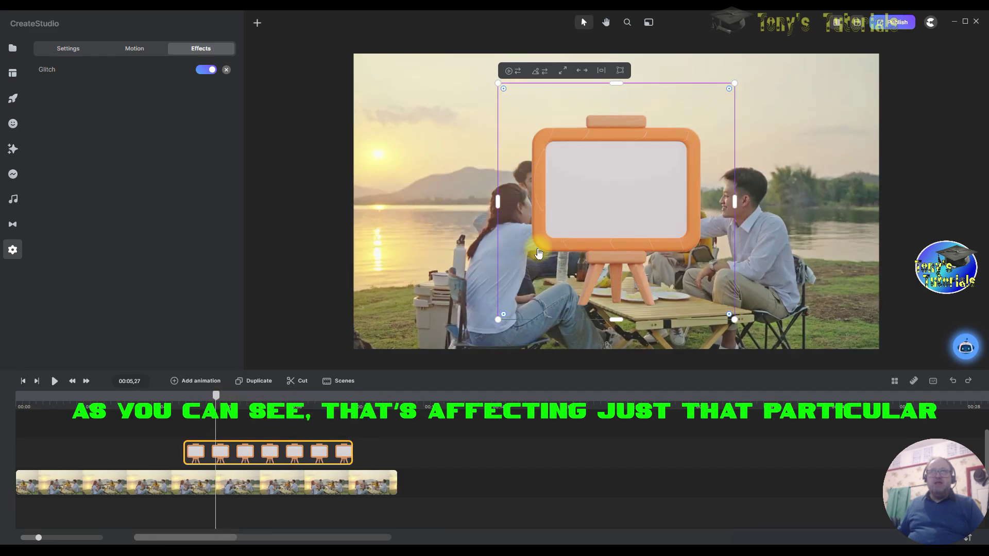
pyautogui.moveTo(632, 175); pyautogui.dragTo(451, 210)
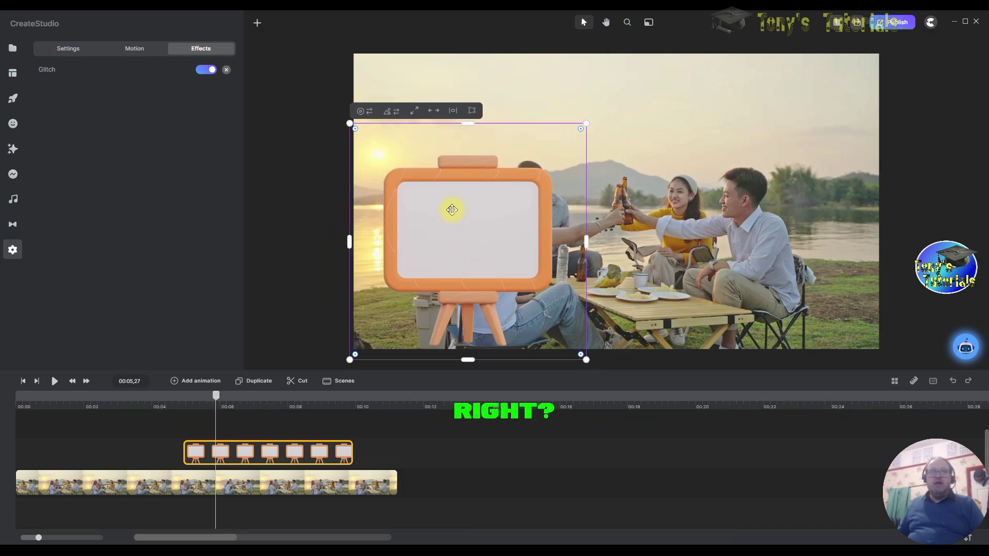
pyautogui.moveTo(215, 396); pyautogui.dragTo(329, 396)
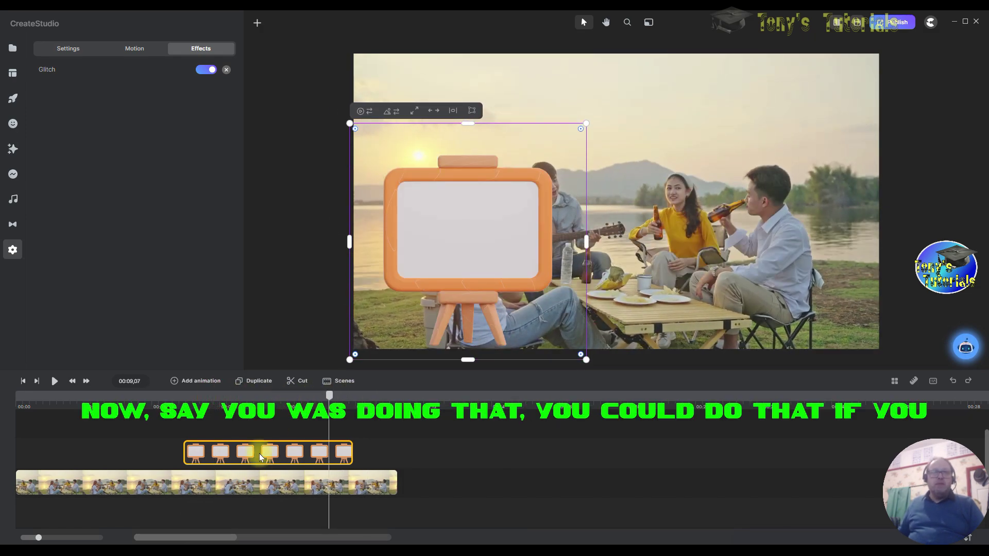
# Open the settings of the Glitch effect on the easel board icon.
pyautogui.rightClick(246, 448)
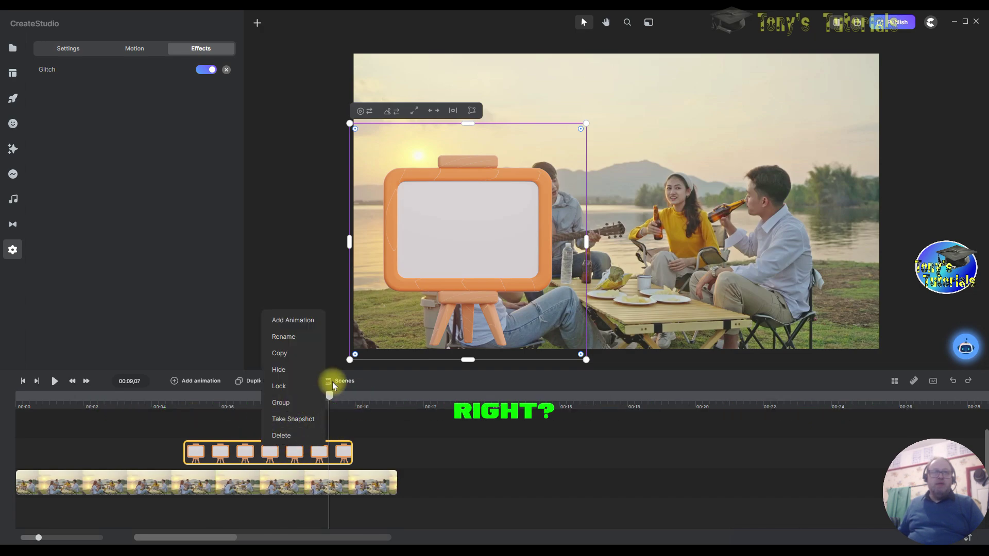
pyautogui.click(149, 82)
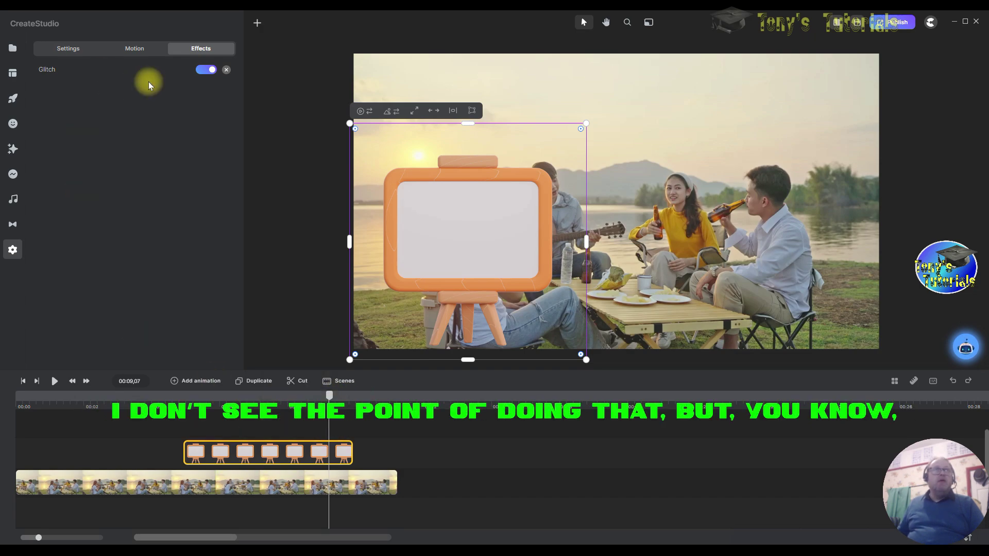
pyautogui.click(59, 72)
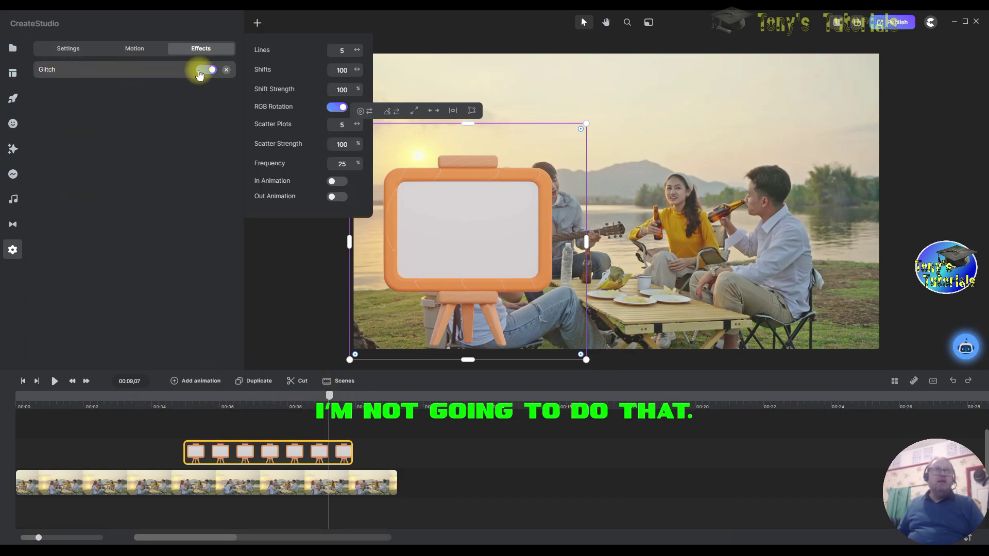
# Turn on the In Animation of the easel board's Glitch effect and play the scene from 00:04,17 to preview it.
pyautogui.click(335, 183)
pyautogui.moveTo(333, 400); pyautogui.dragTo(178, 403)
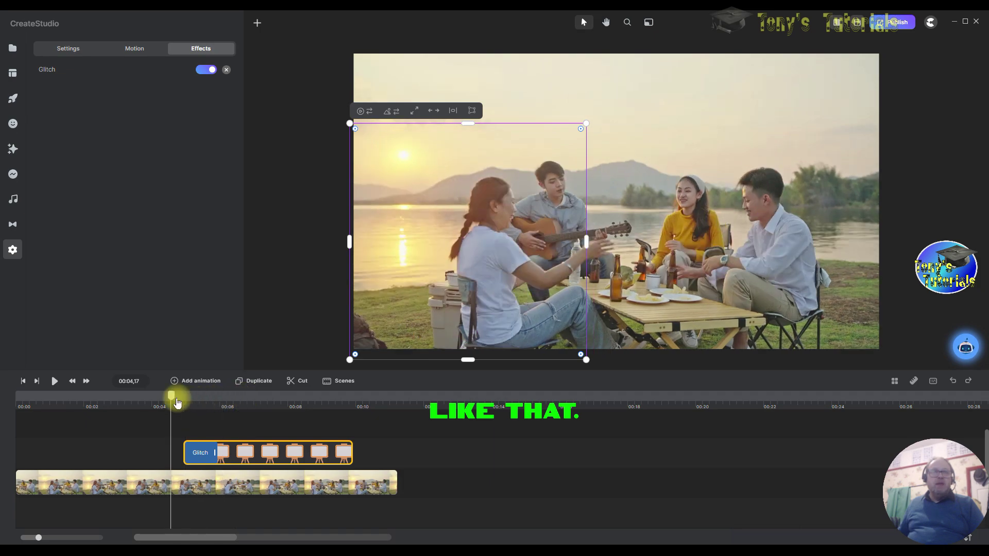
pyautogui.click(55, 382)
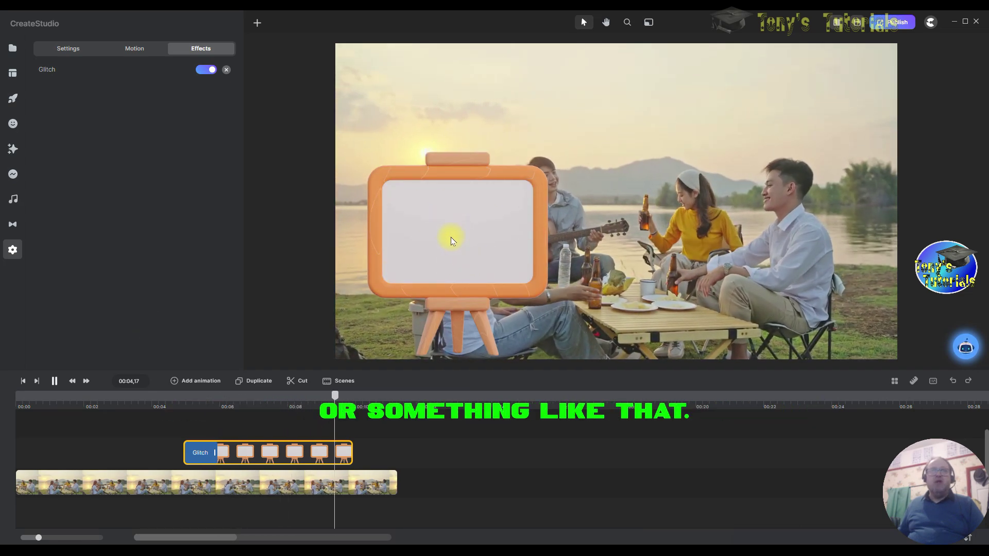
# Delete the easel board icon from the timeline.
pyautogui.rightClick(275, 449)
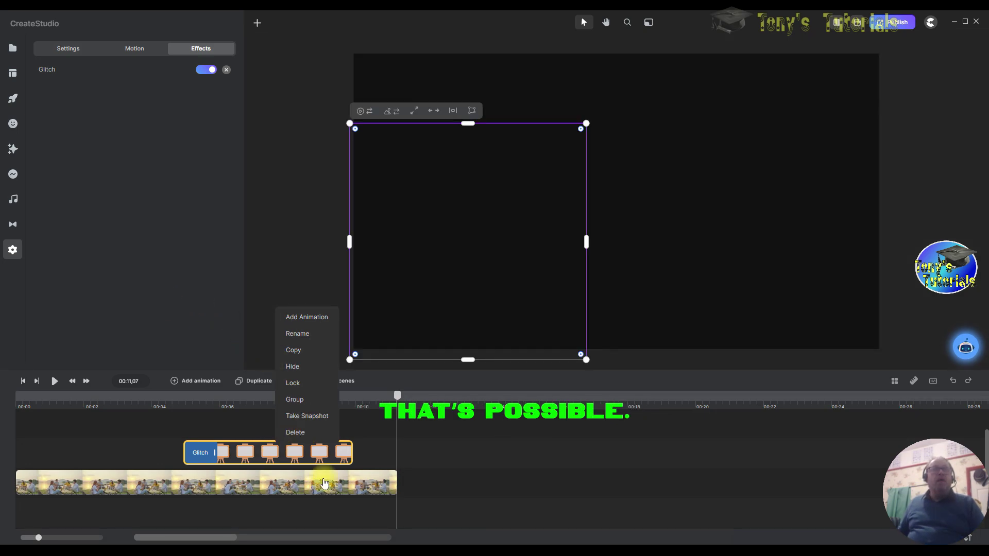
pyautogui.press('Delete')
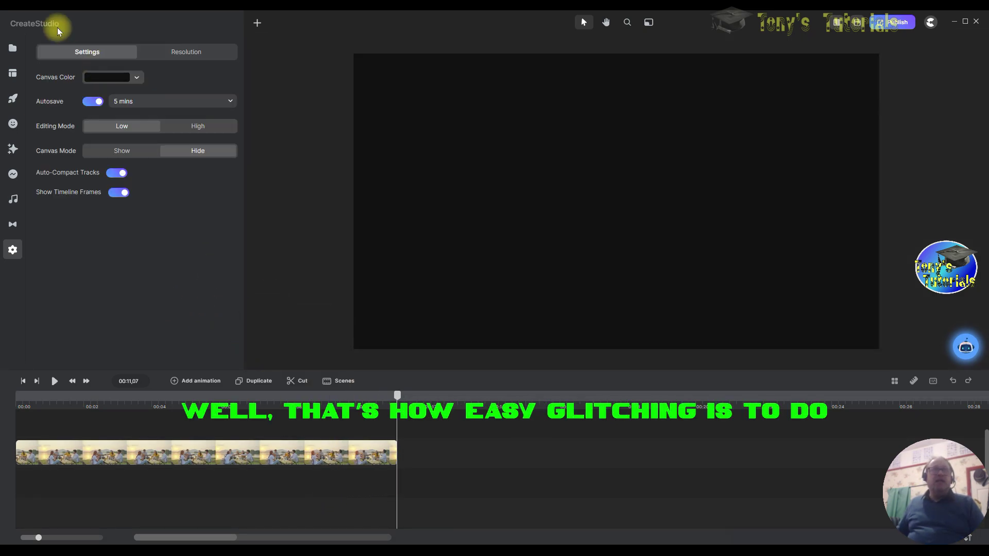
# Return the playhead to 00:00,00 and apply the Glitch effect to the picnic video.
pyautogui.click(15, 103)
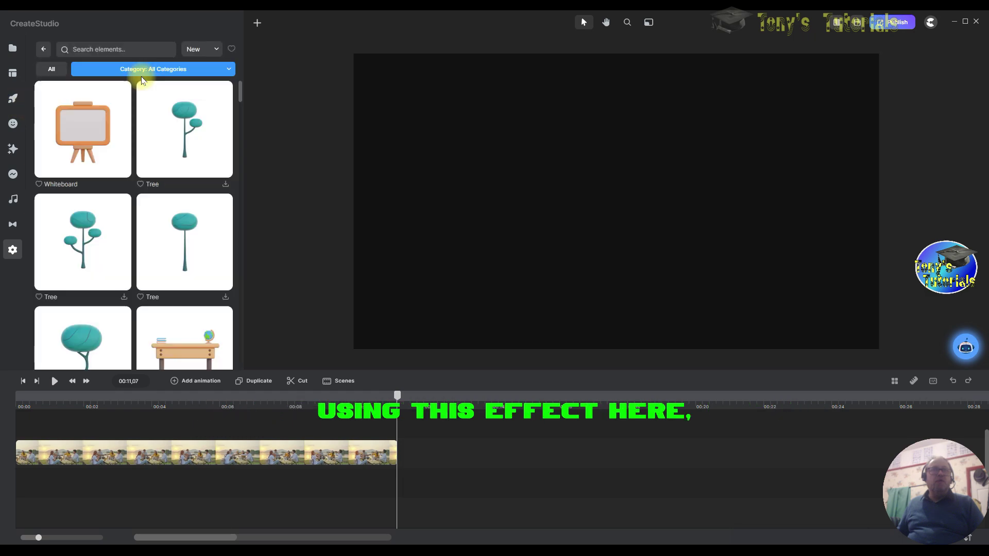
pyautogui.click(13, 150)
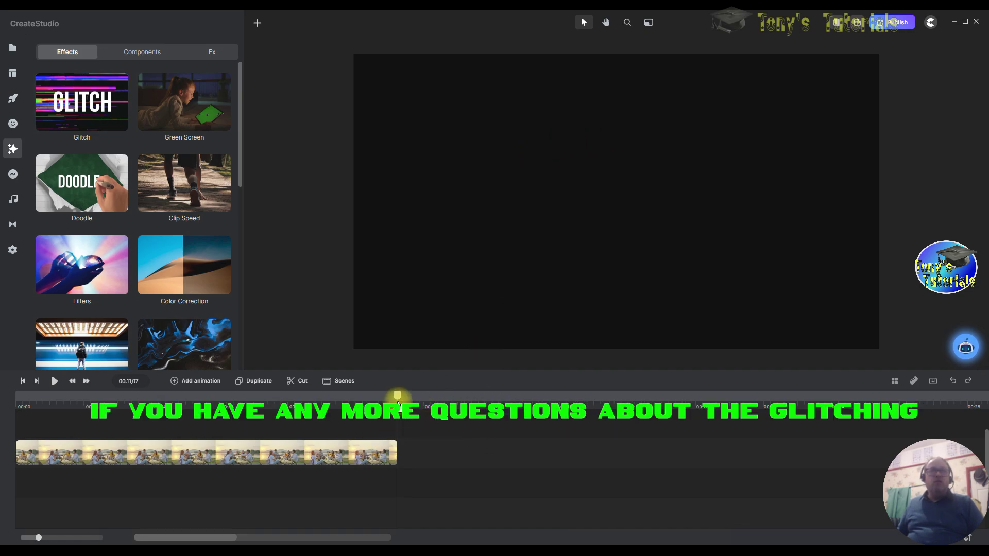
pyautogui.moveTo(398, 402); pyautogui.dragTo(11, 396)
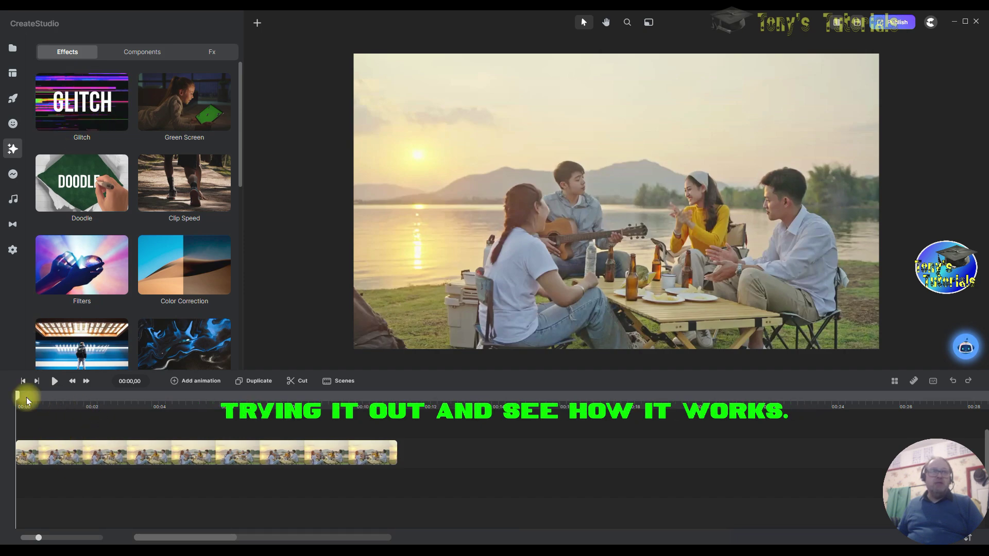
pyautogui.moveTo(12, 401); pyautogui.dragTo(90, 395)
pyautogui.moveTo(153, 408); pyautogui.dragTo(15, 400)
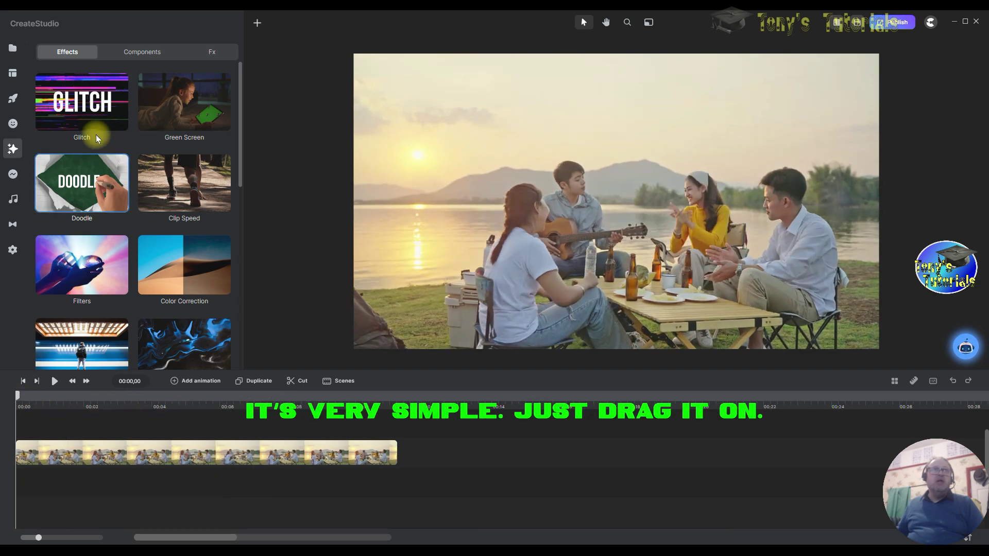
pyautogui.moveTo(89, 110); pyautogui.dragTo(774, 264)
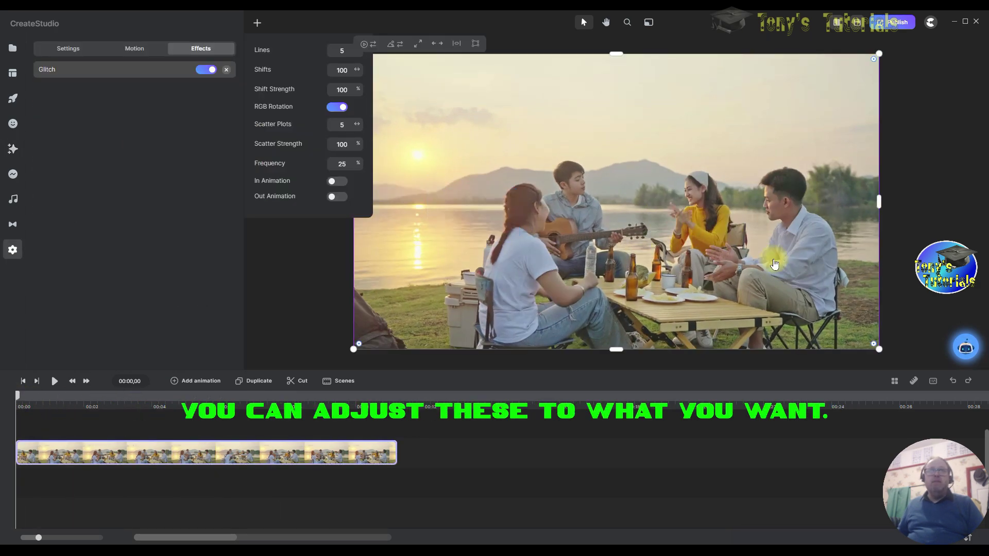